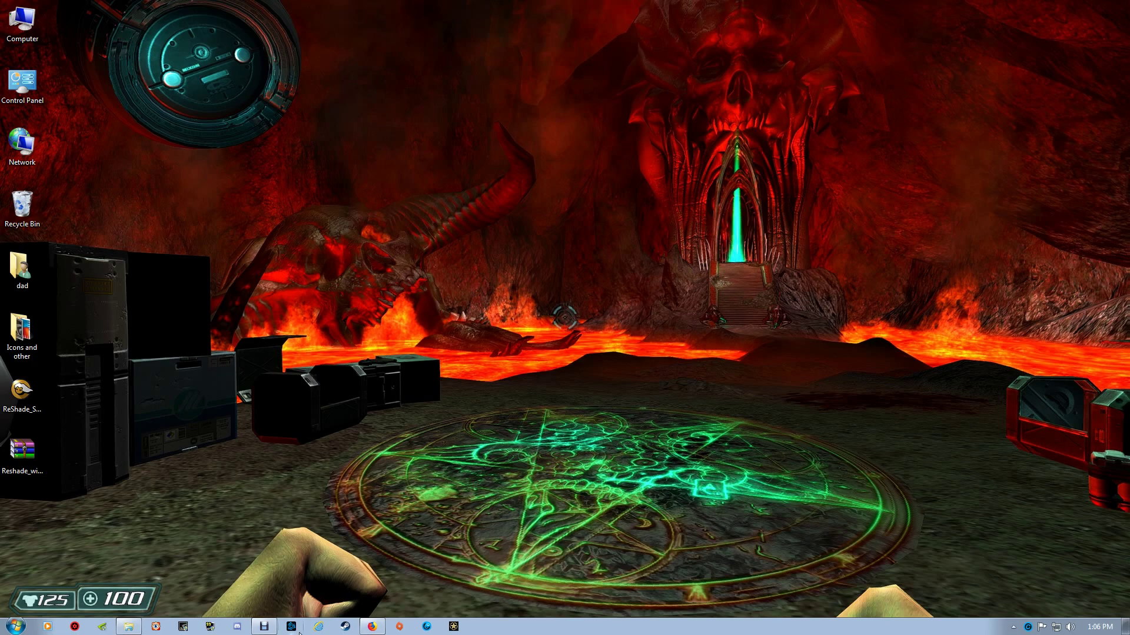
Restore the ModDB 'Reshade and SweetFX for Doom3 BFG Edition' page and scroll to its Description install notes.
click(363, 632)
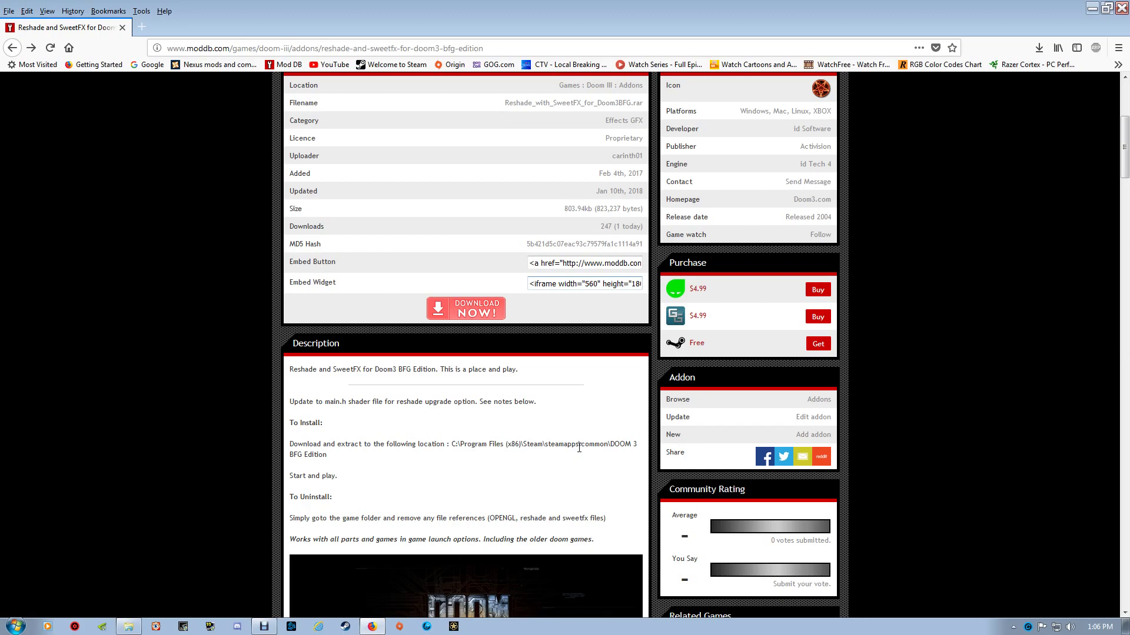
scroll(518, 305, up, 5)
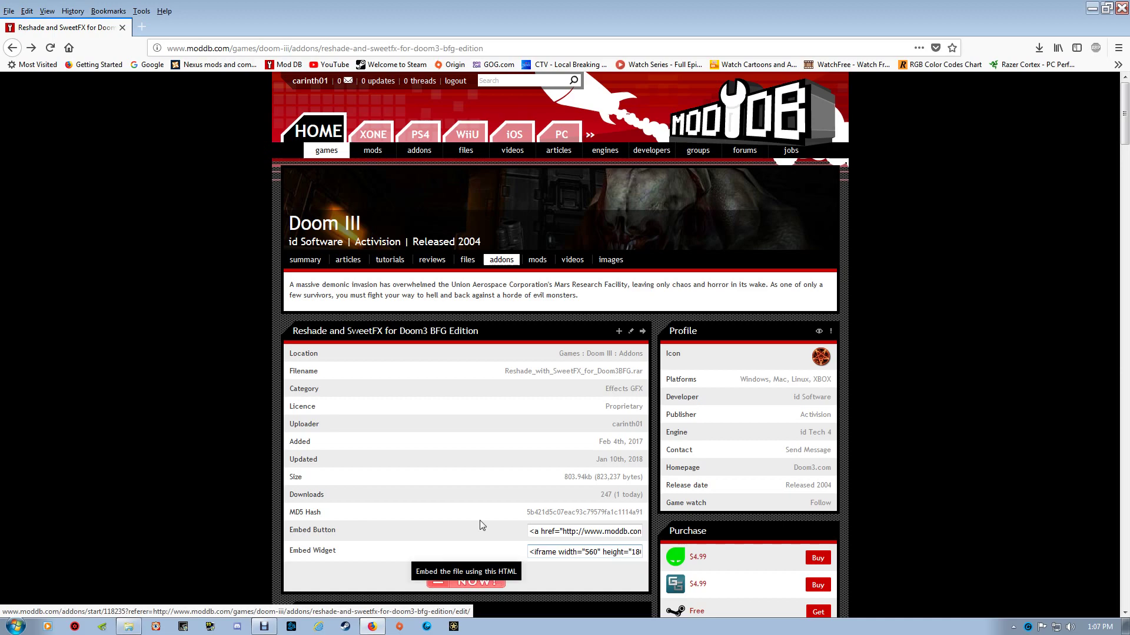
scroll(479, 512, down, 7)
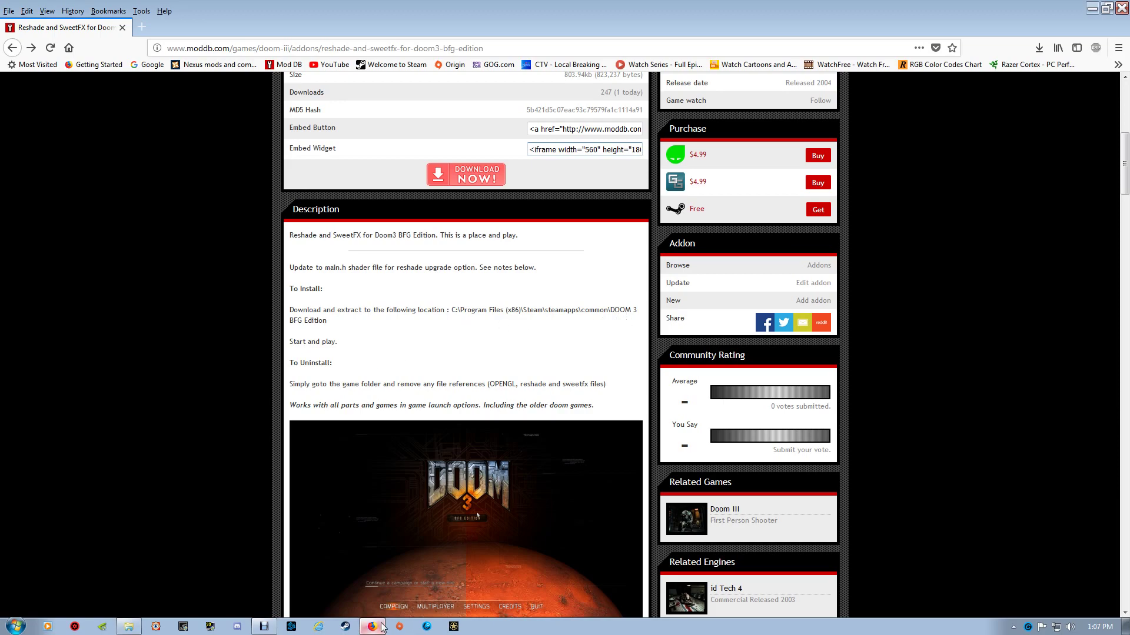
Place WinRAR beside the game folder and drag SweetFX, OPENGL32.dll, ReShade.fx and Sweet.fx into it.
click(129, 627)
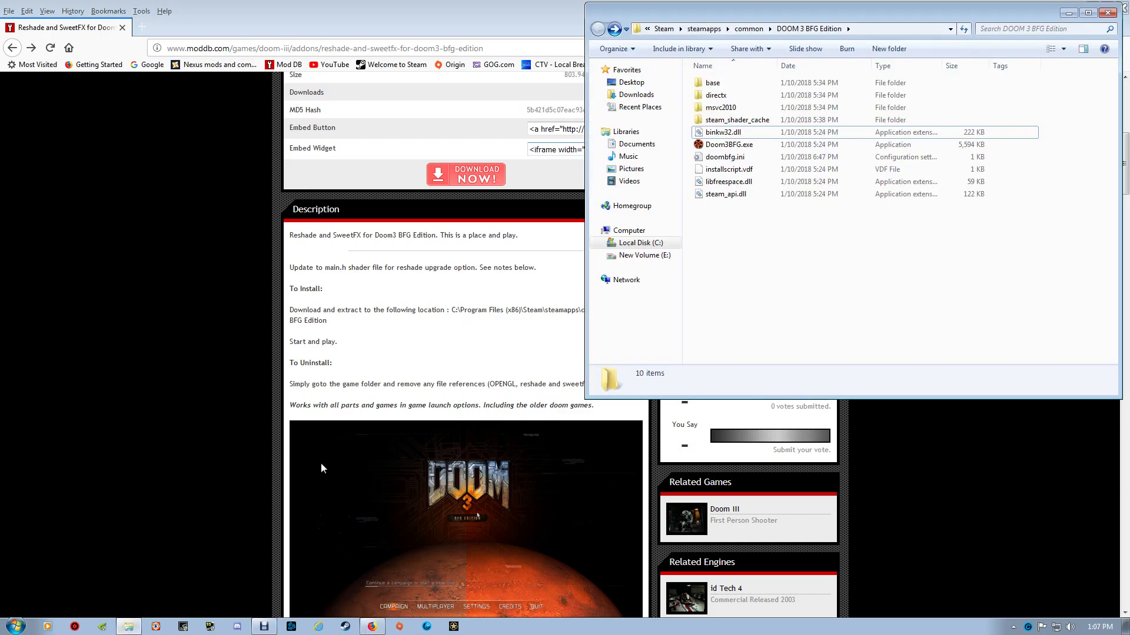
mouse_move(843, 8)
mouse_down()
mouse_move(576, 28)
mouse_move(362, 107)
mouse_move(299, 38)
mouse_move(242, 2)
mouse_move(262, 9)
mouse_up()
click(1046, 56)
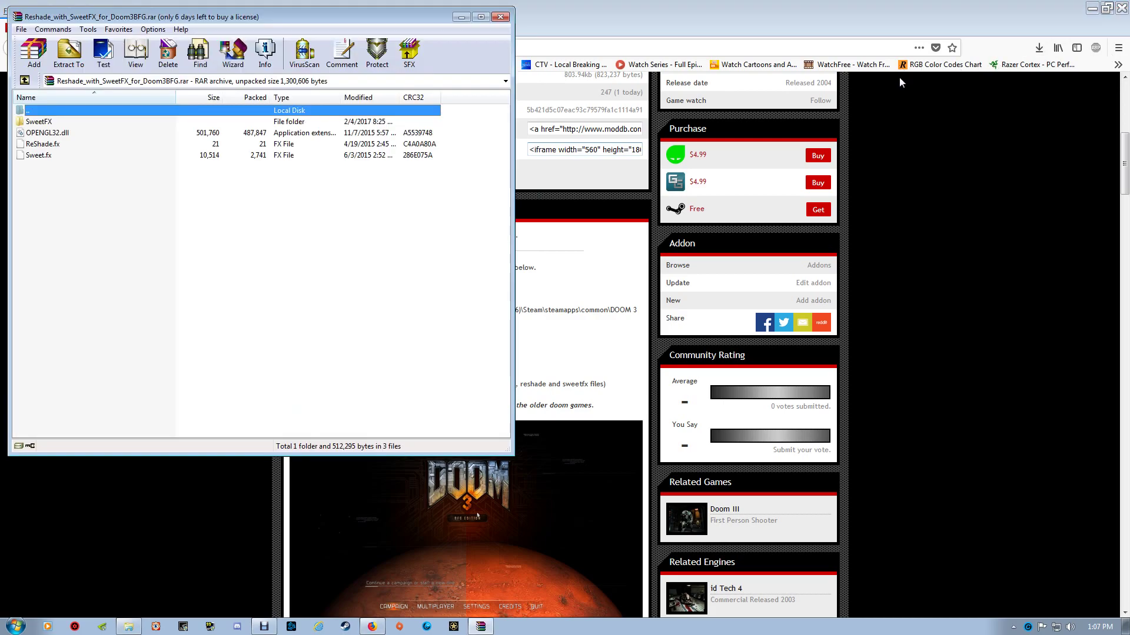
mouse_move(348, 22)
mouse_down()
mouse_move(764, 56)
mouse_move(753, 62)
mouse_up()
click(1102, 9)
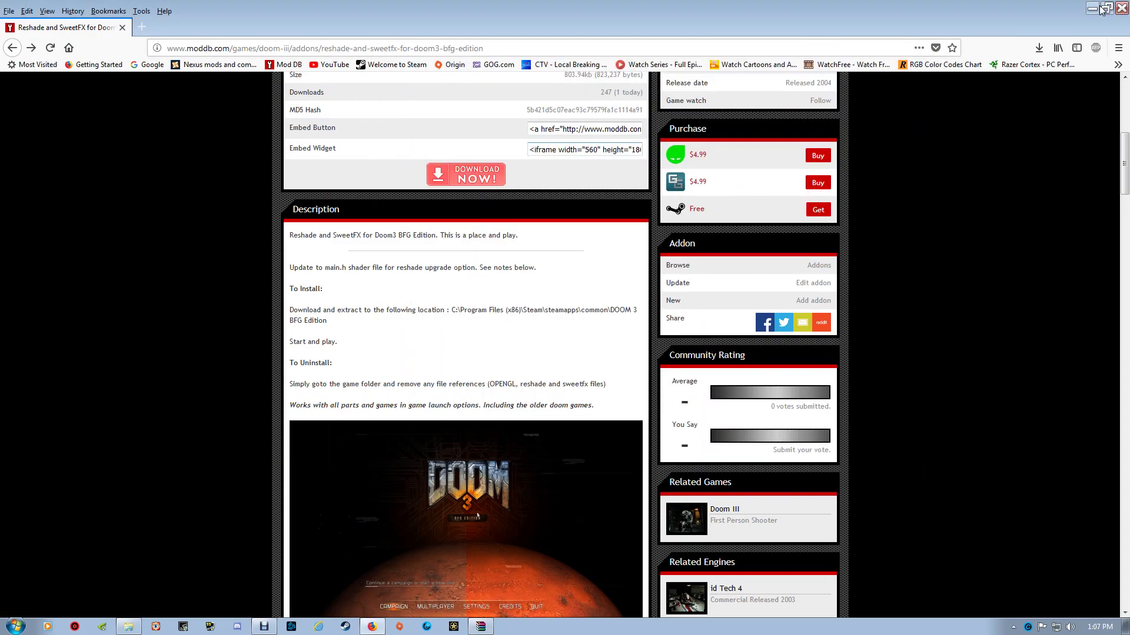
click(1092, 8)
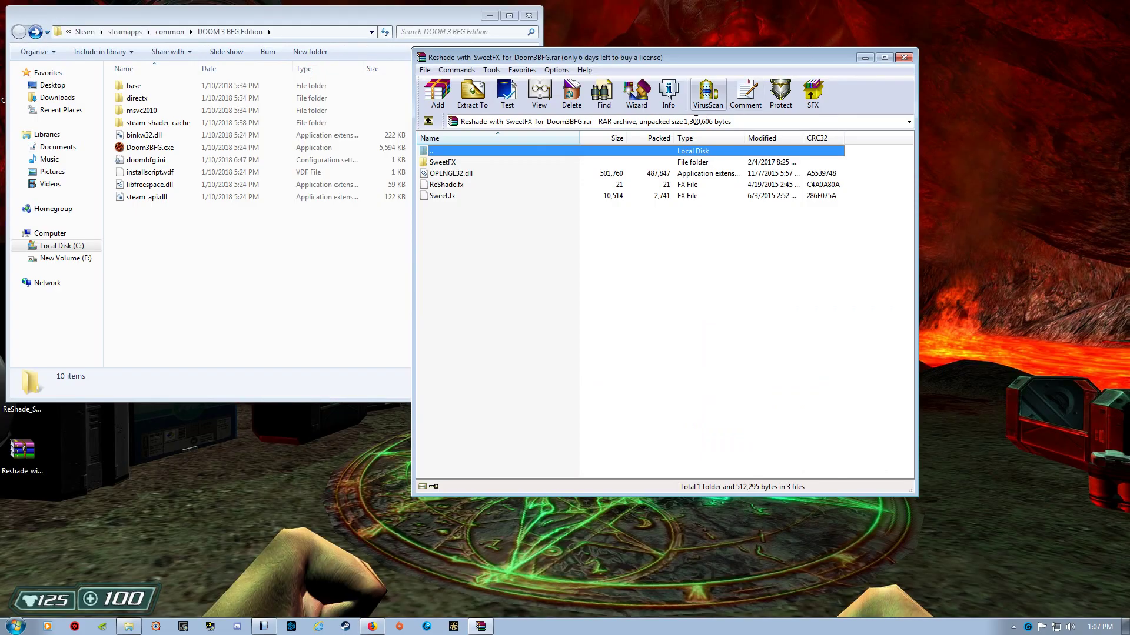
mouse_move(664, 53)
mouse_down()
mouse_move(824, 5)
mouse_move(817, 12)
mouse_up()
mouse_move(617, 196)
mouse_down()
mouse_move(585, 128)
mouse_move(291, 283)
mouse_up()
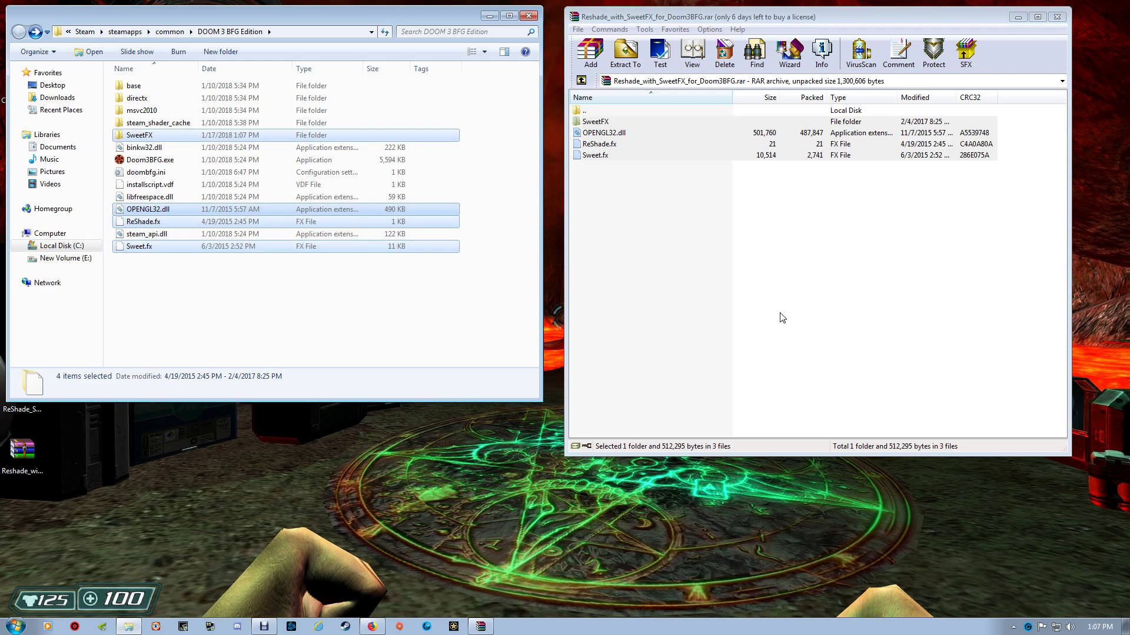
Open the extracted SweetFX folder inside the DOOM 3 BFG Edition directory.
click(297, 320)
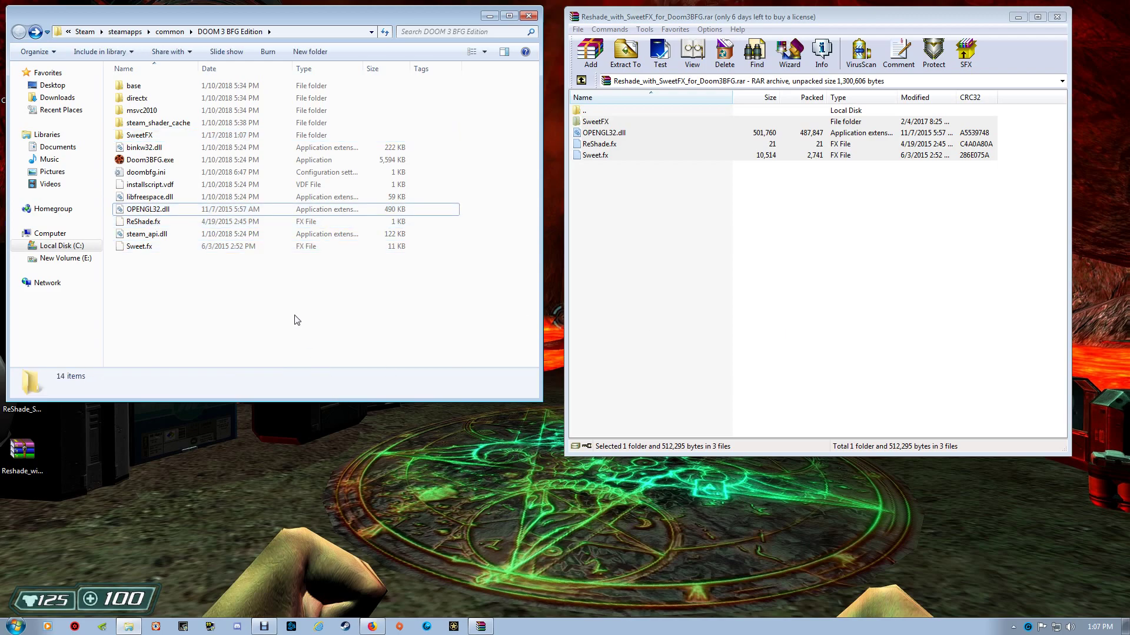
click(154, 136)
double_click(154, 136)
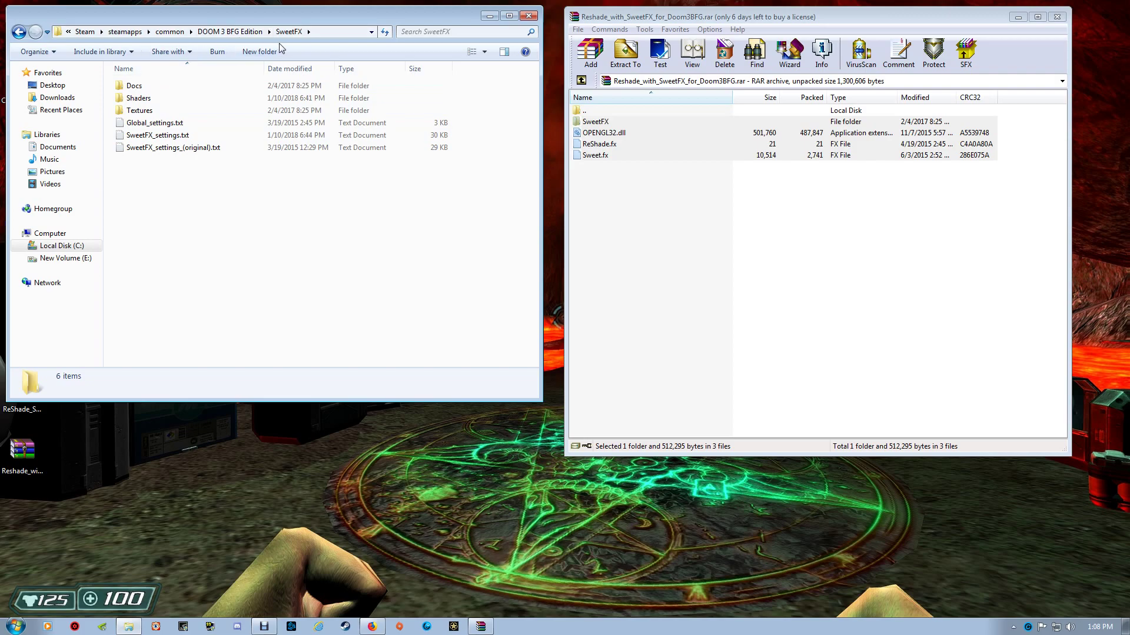
Read through the effect switches in SweetFX_settings.txt in Notepad, then close it.
double_click(170, 136)
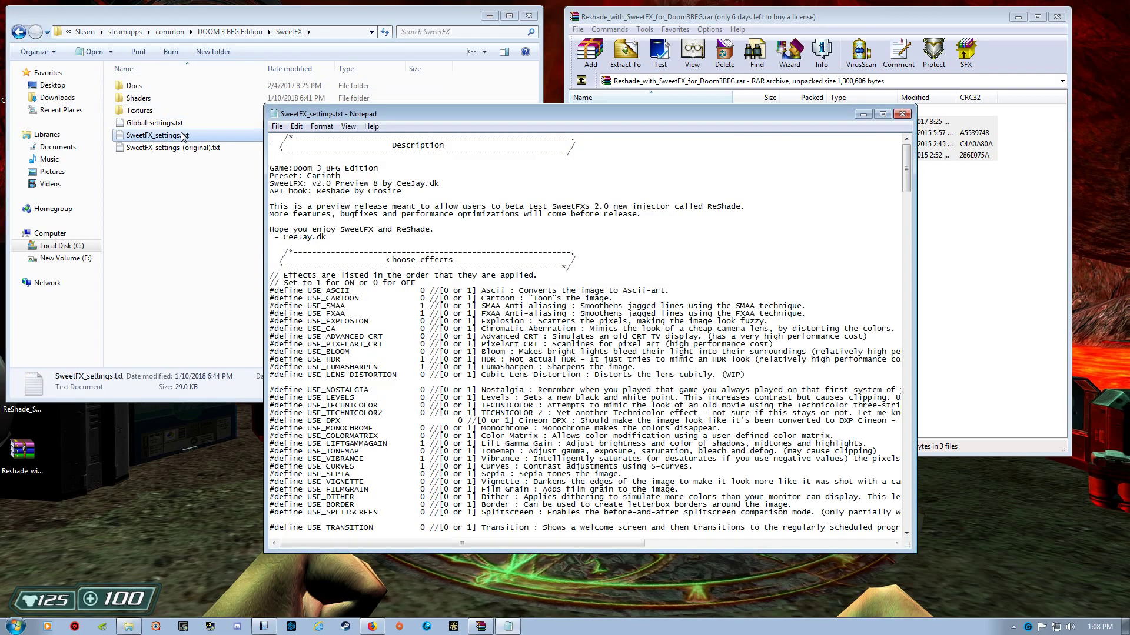
scroll(592, 167, down, 2)
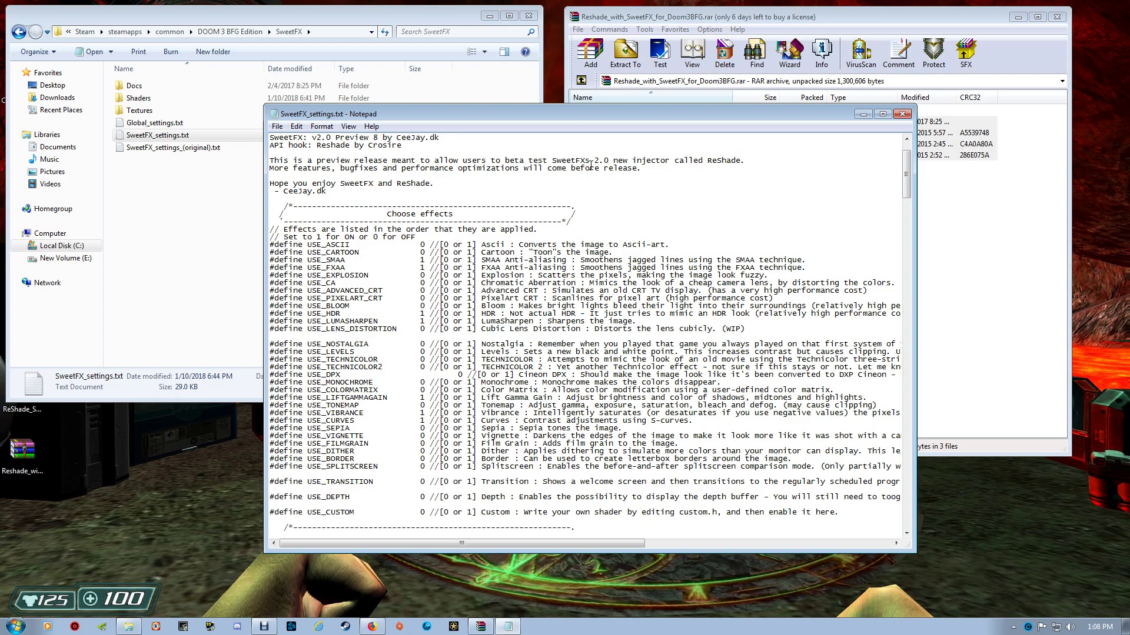
scroll(591, 166, up, 2)
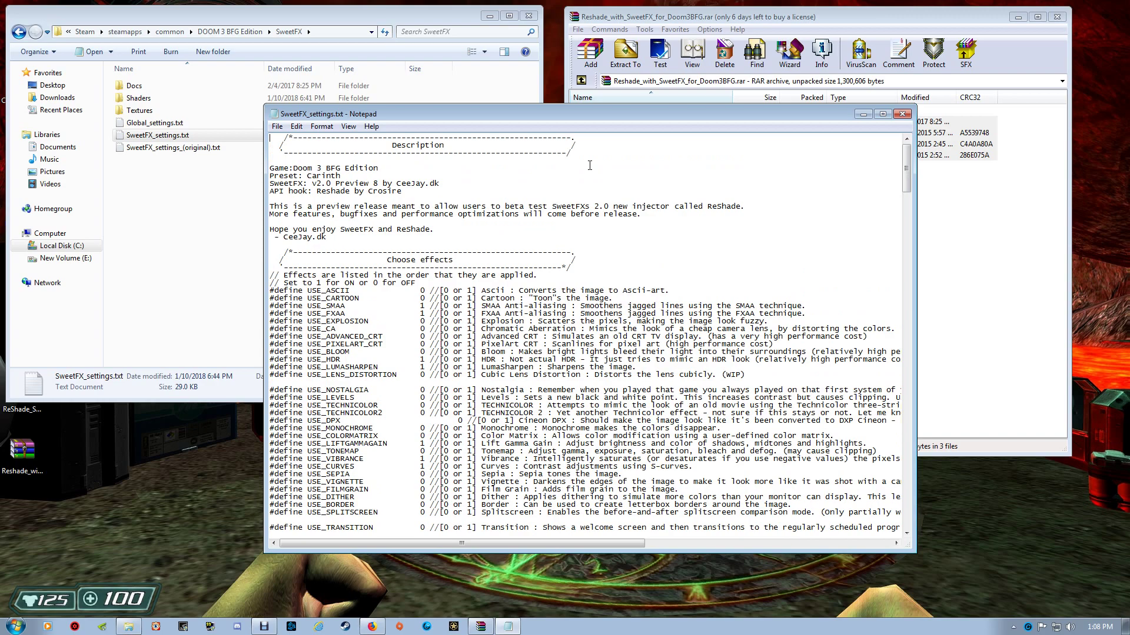
click(903, 114)
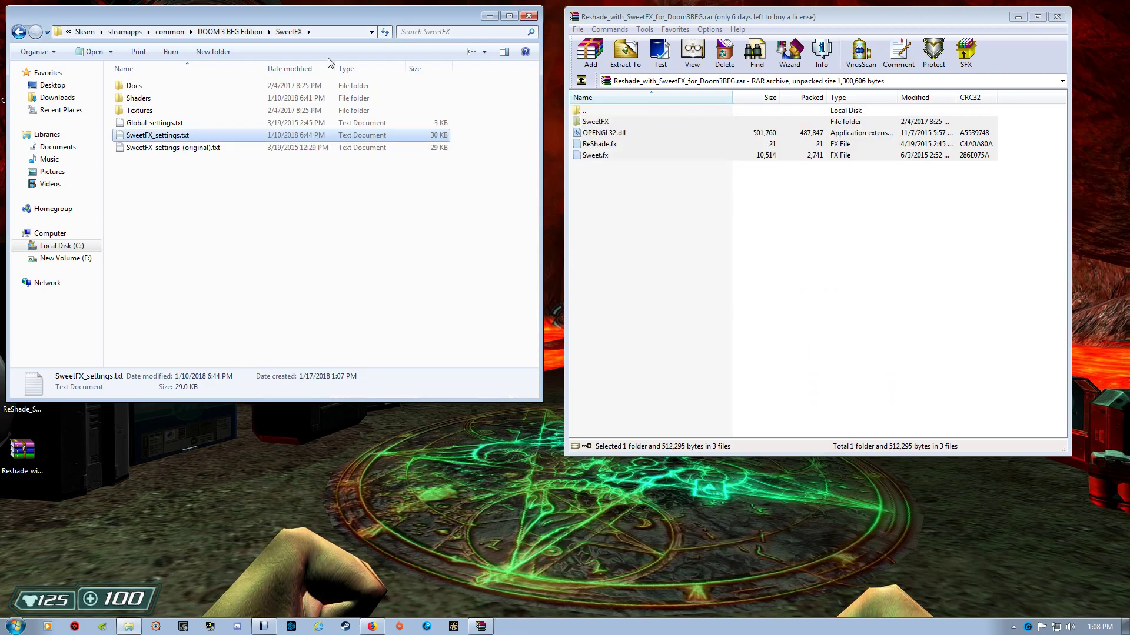
Back in DOOM 3 BFG Edition, select SweetFX, OPENGL32.dll, ReShade.fx and Sweet.fx, then close WinRAR.
click(17, 32)
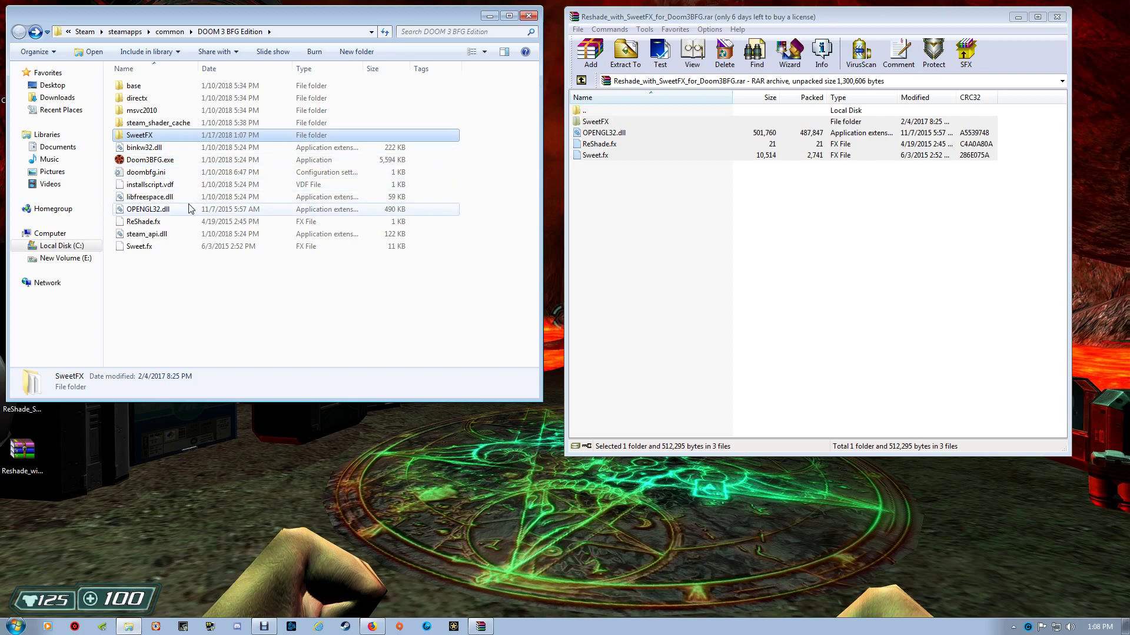
ctrl+click(158, 212)
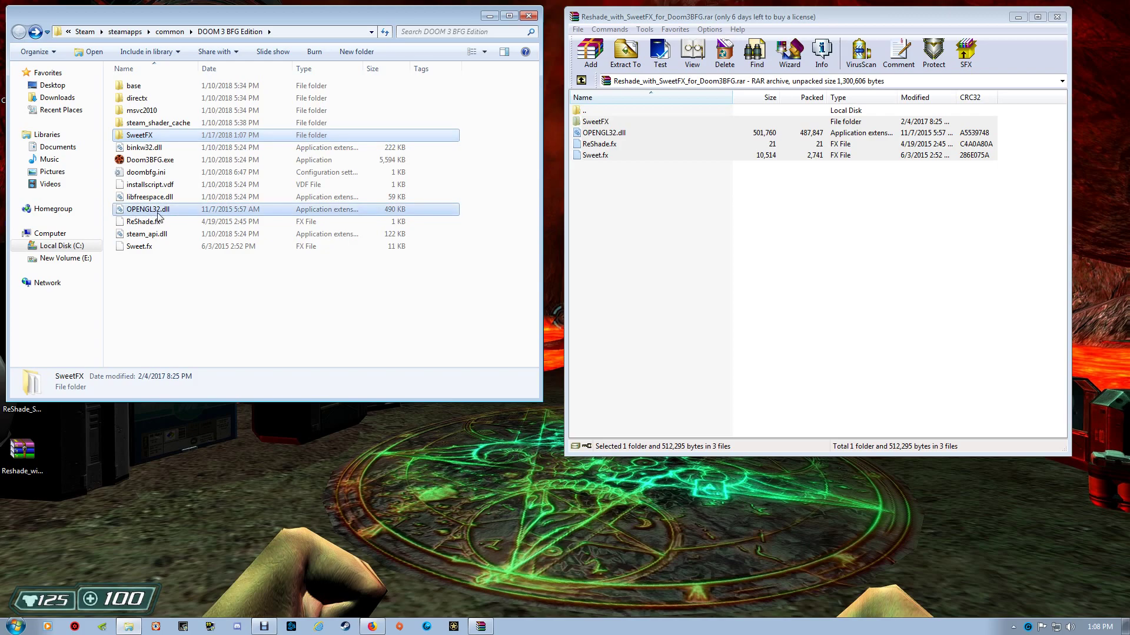
ctrl+click(162, 223)
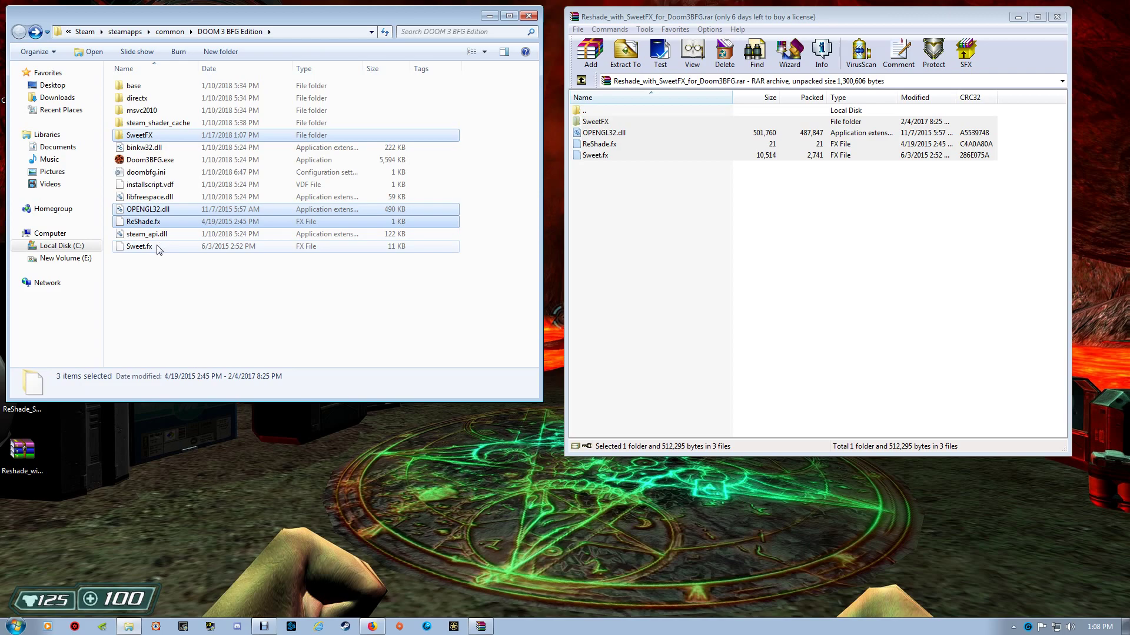
ctrl+click(154, 246)
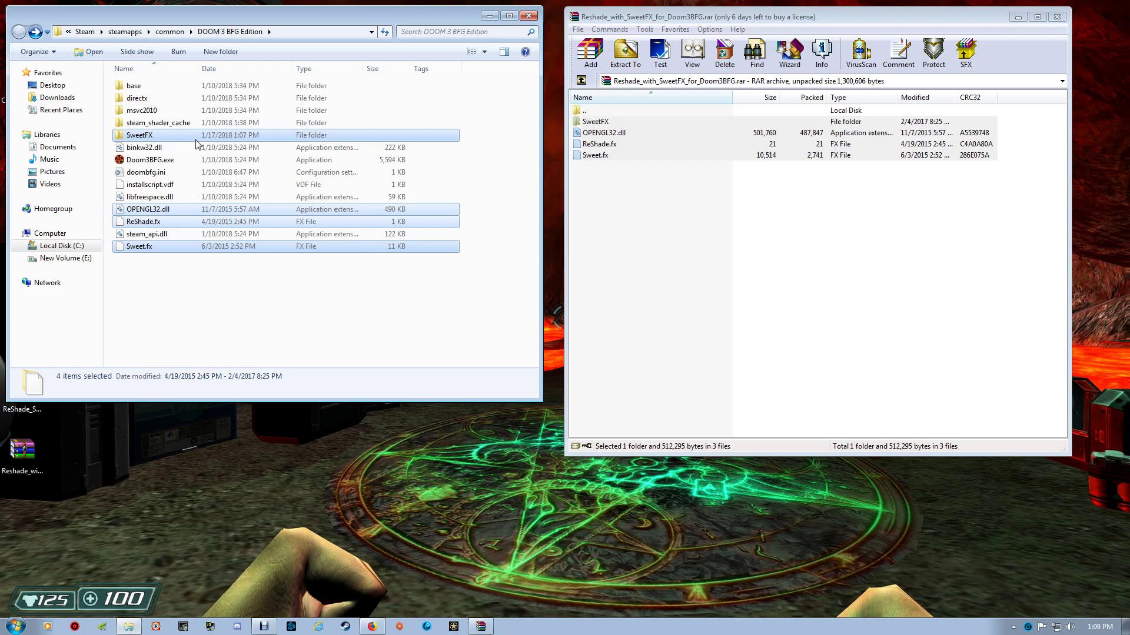
click(1056, 17)
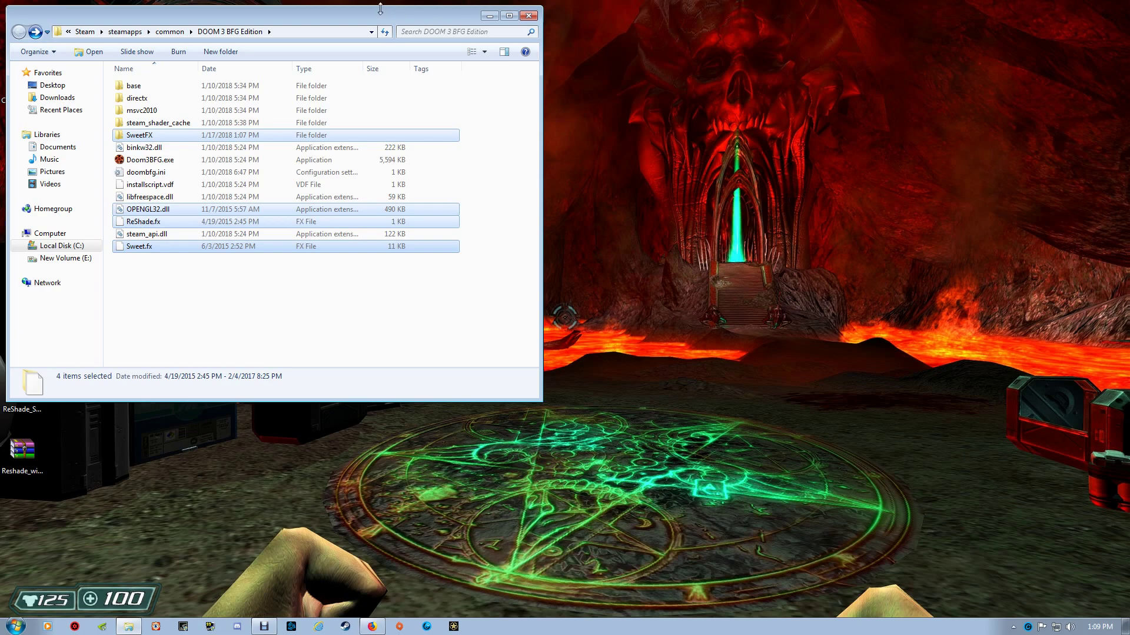
Drag the DOOM 3 BFG Edition window to the right side to uncover the desktop icons.
drag(377, 18, 944, 20)
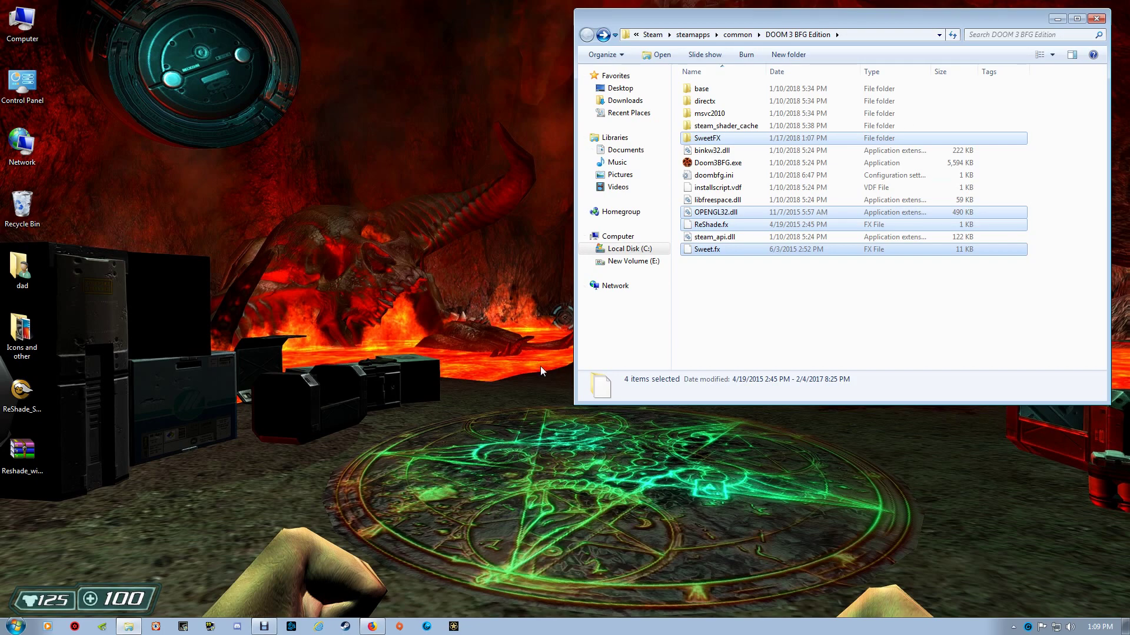
Return to the ModDB page and scroll down to 'How to update the reshade and sweetfx'.
click(375, 629)
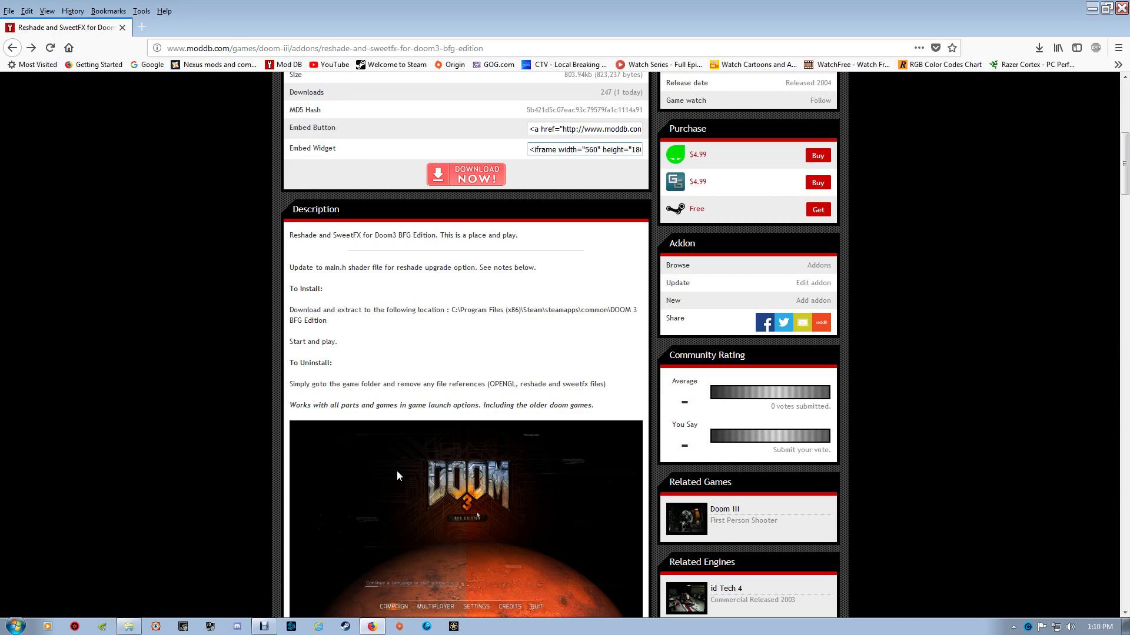
scroll(397, 472, down, 3)
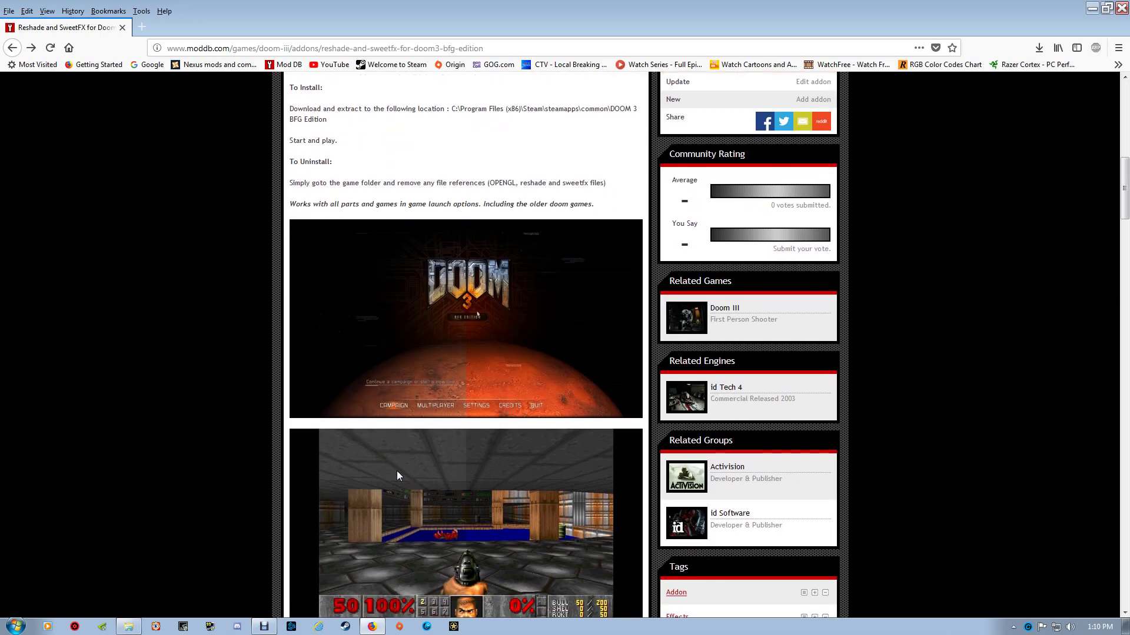
scroll(398, 475, down, 9)
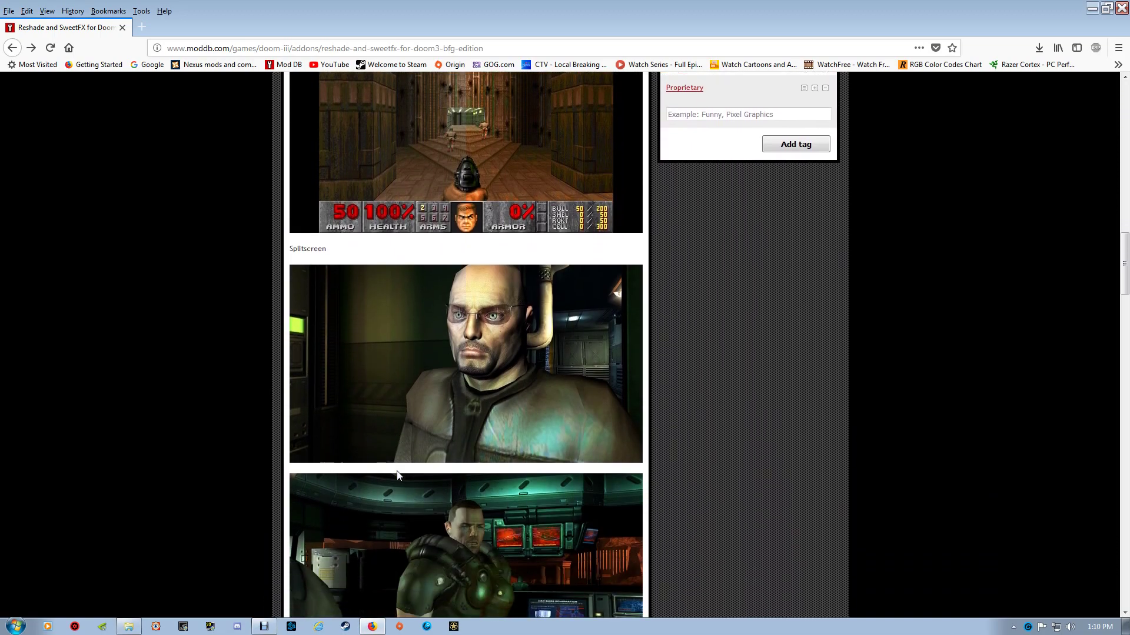
scroll(398, 476, down, 12)
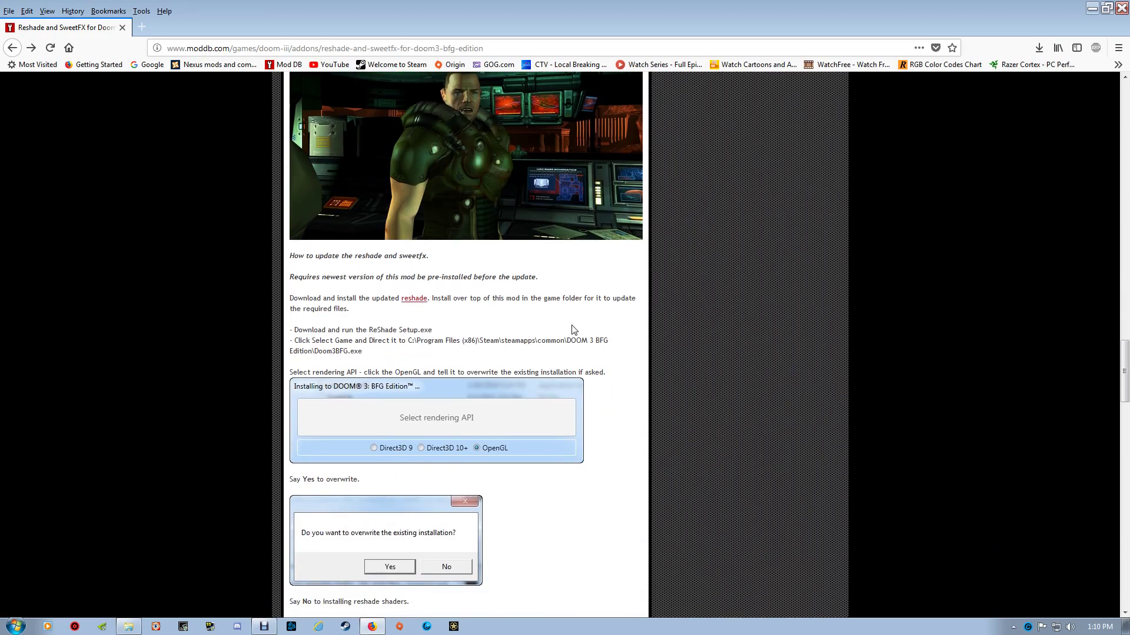
Open the mod page's reshade link in a new tab and save ReShade_Setup_3.1.1.exe from reshade.me.
right_click(410, 302)
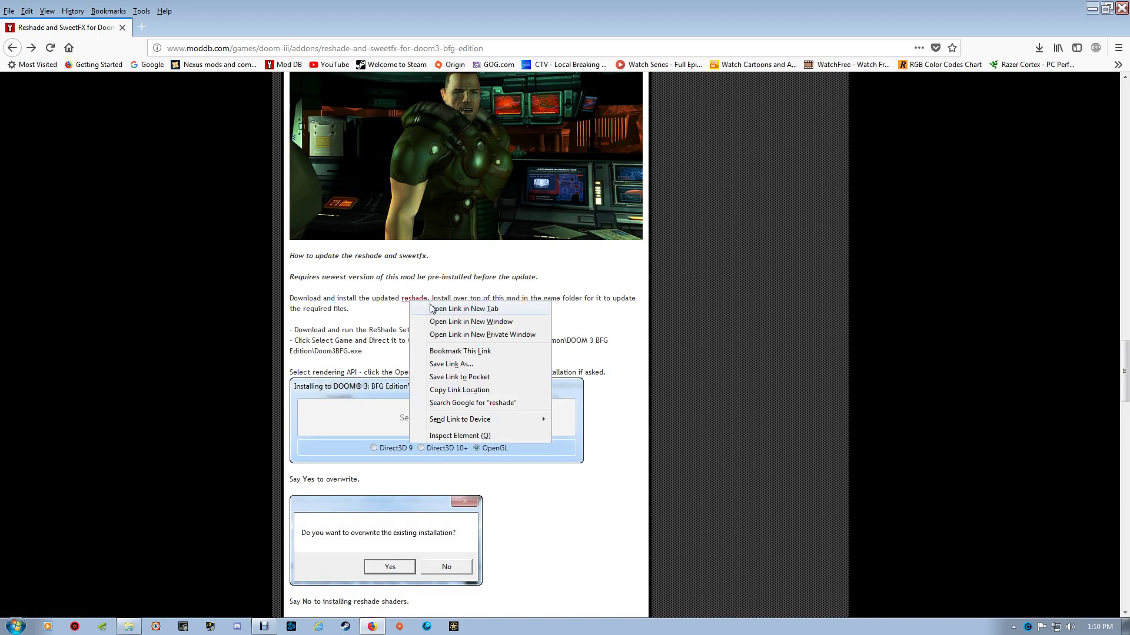
click(431, 308)
click(206, 34)
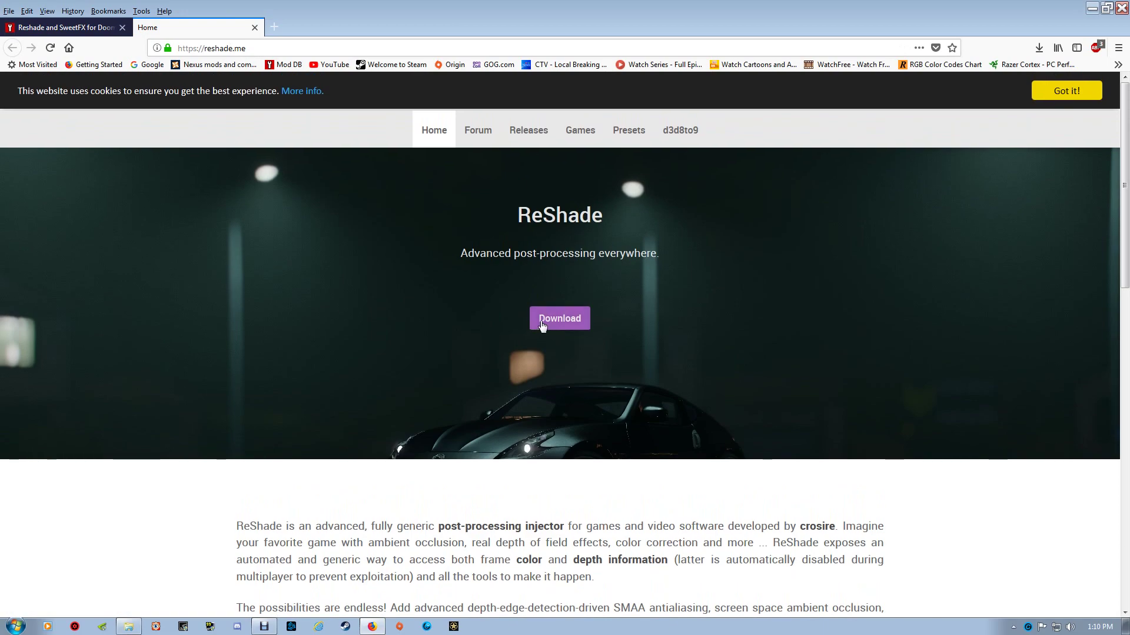
click(543, 323)
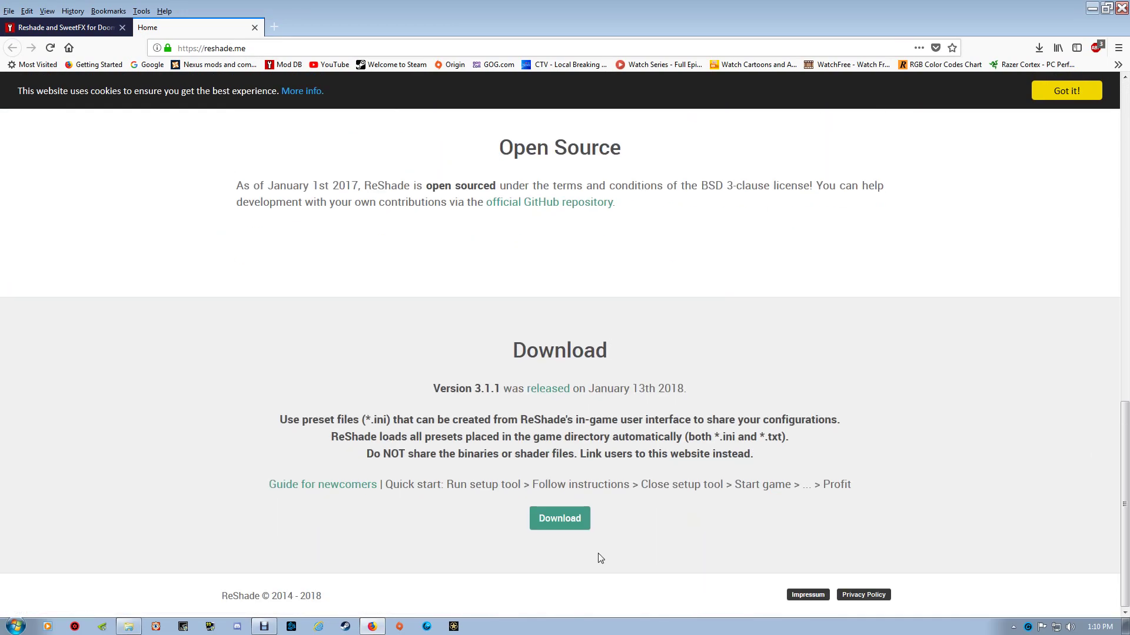
click(559, 518)
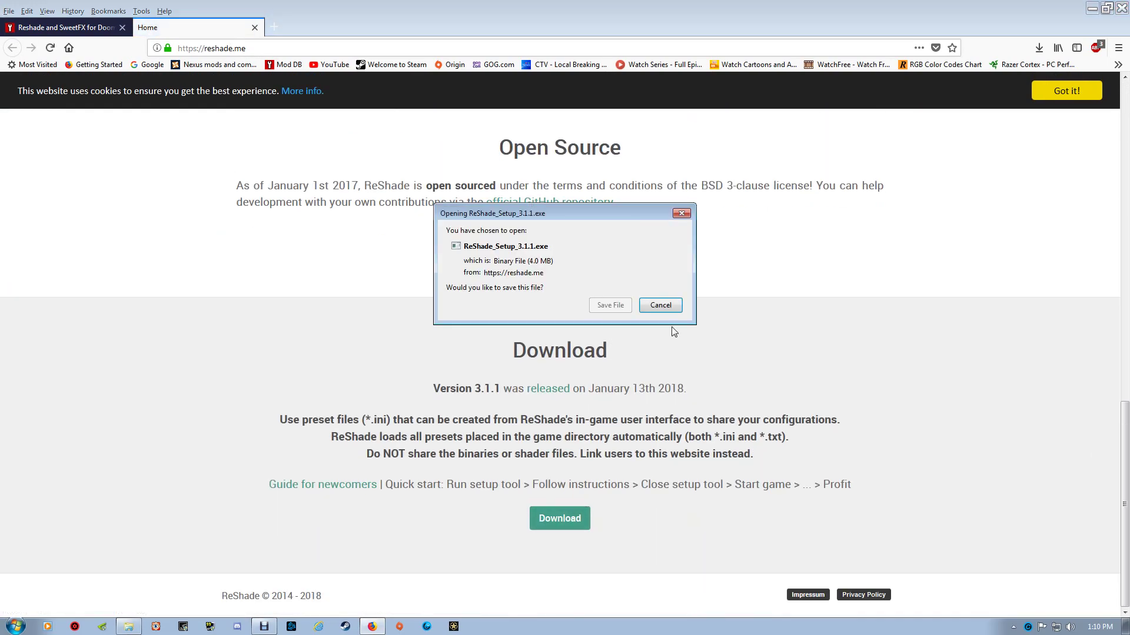
click(607, 305)
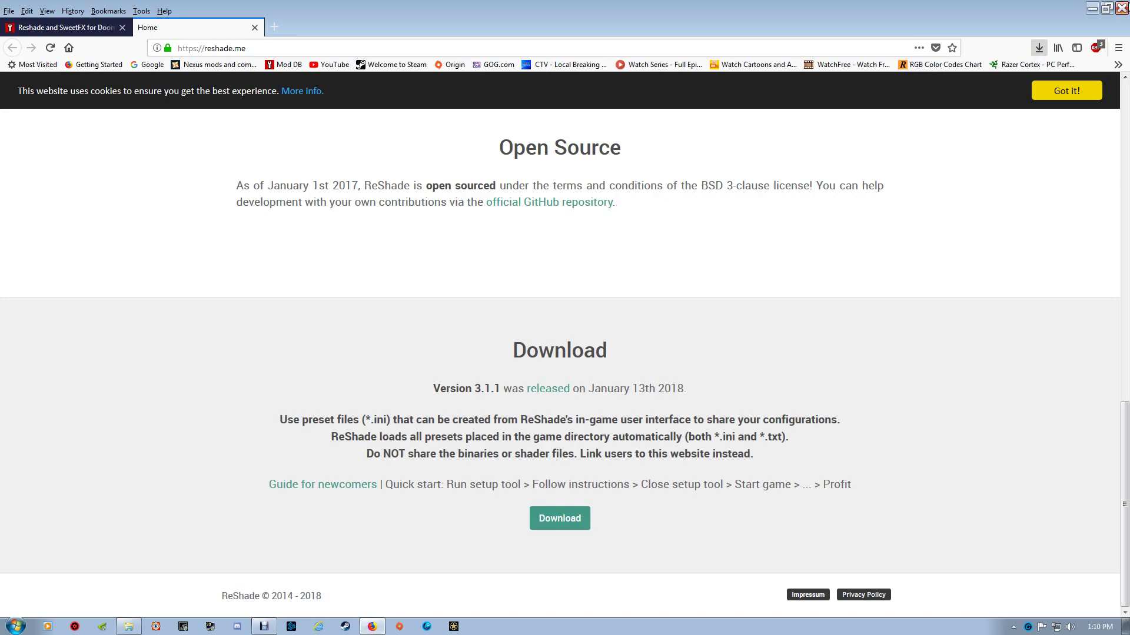
Run ReShade_Setup_3.1.0.exe from the desktop, approving the security warning.
click(1092, 9)
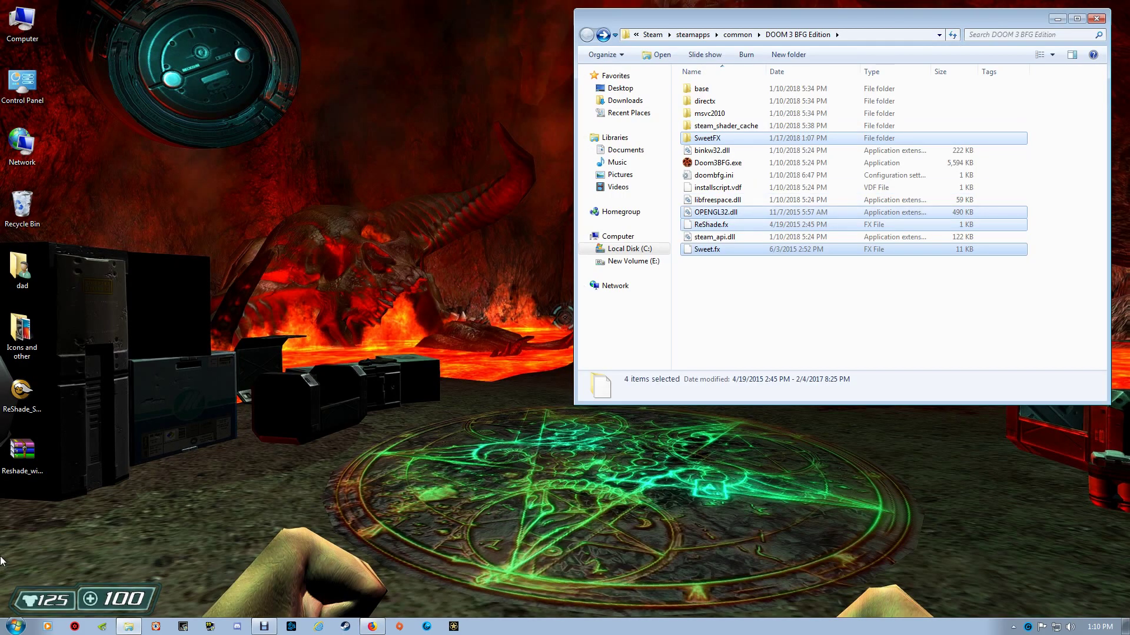
double_click(9, 394)
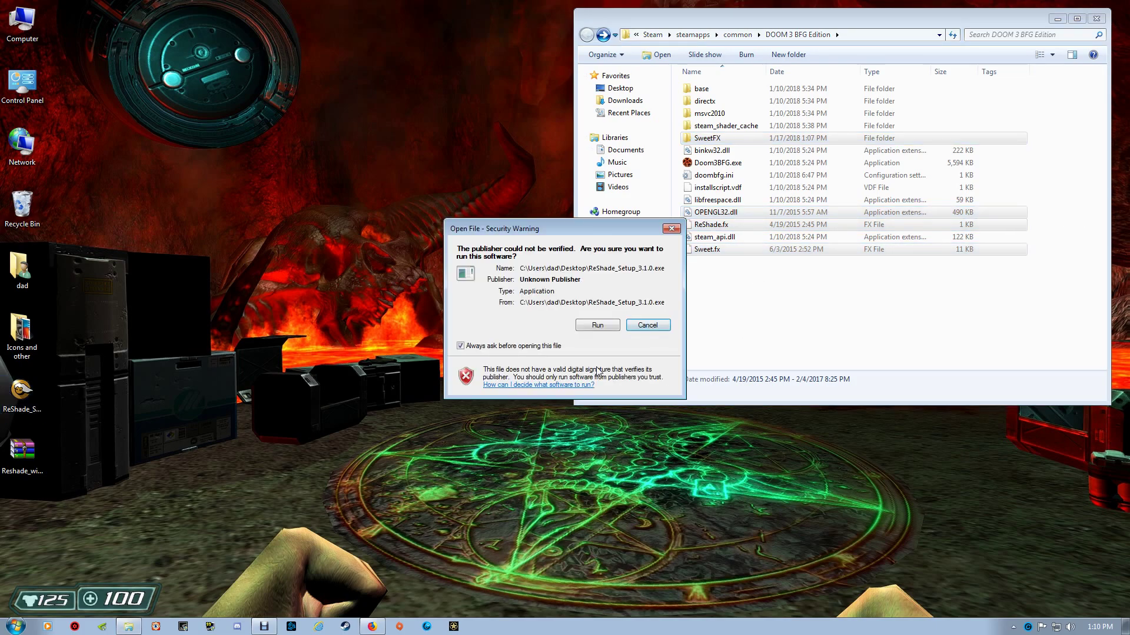
click(601, 324)
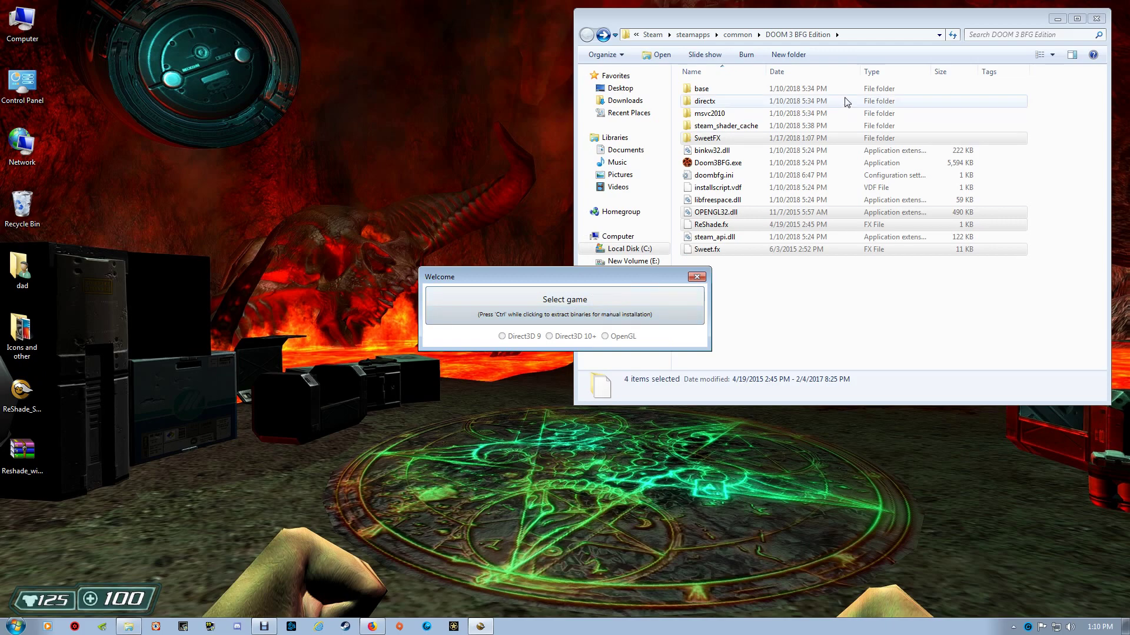
Copy the DOOM 3 BFG Edition folder path from Explorer's address bar.
click(857, 37)
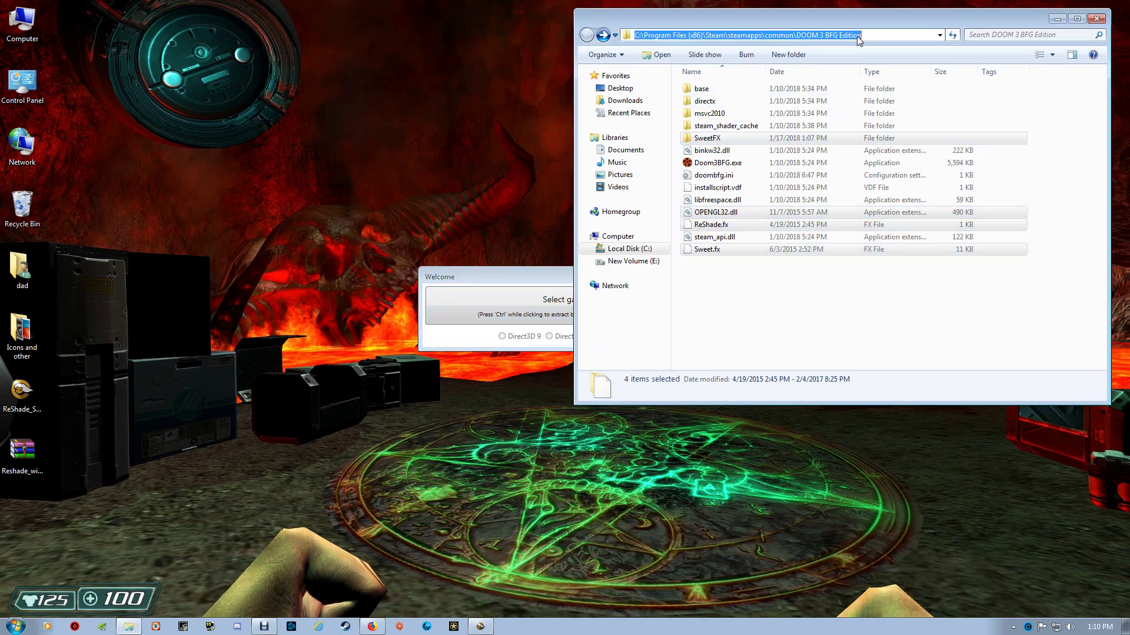
right_click(880, 35)
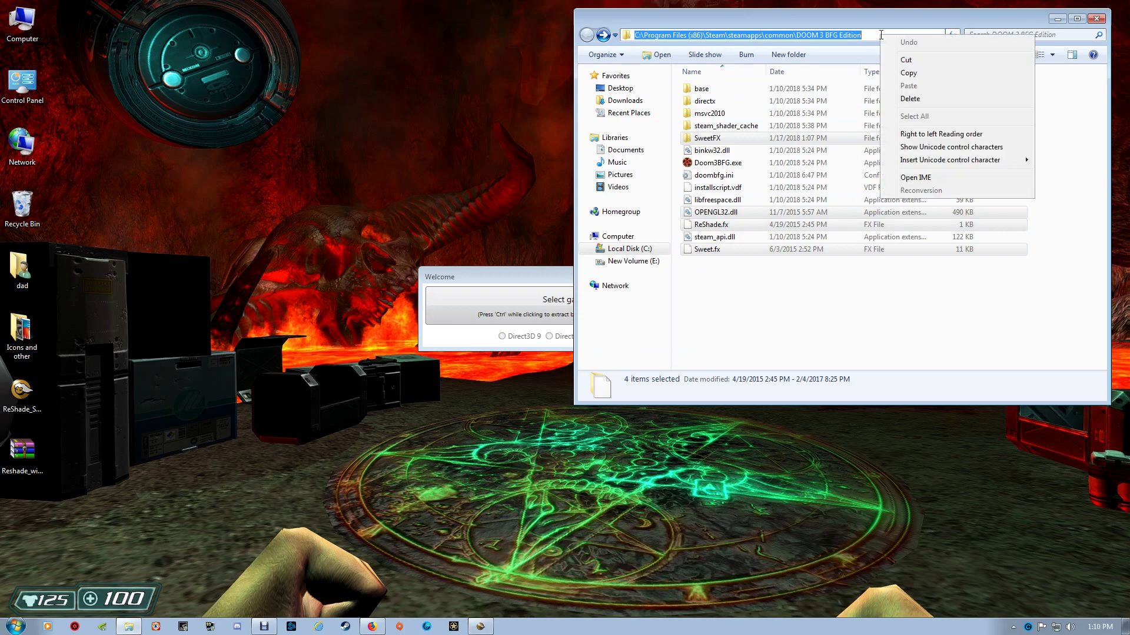
click(918, 74)
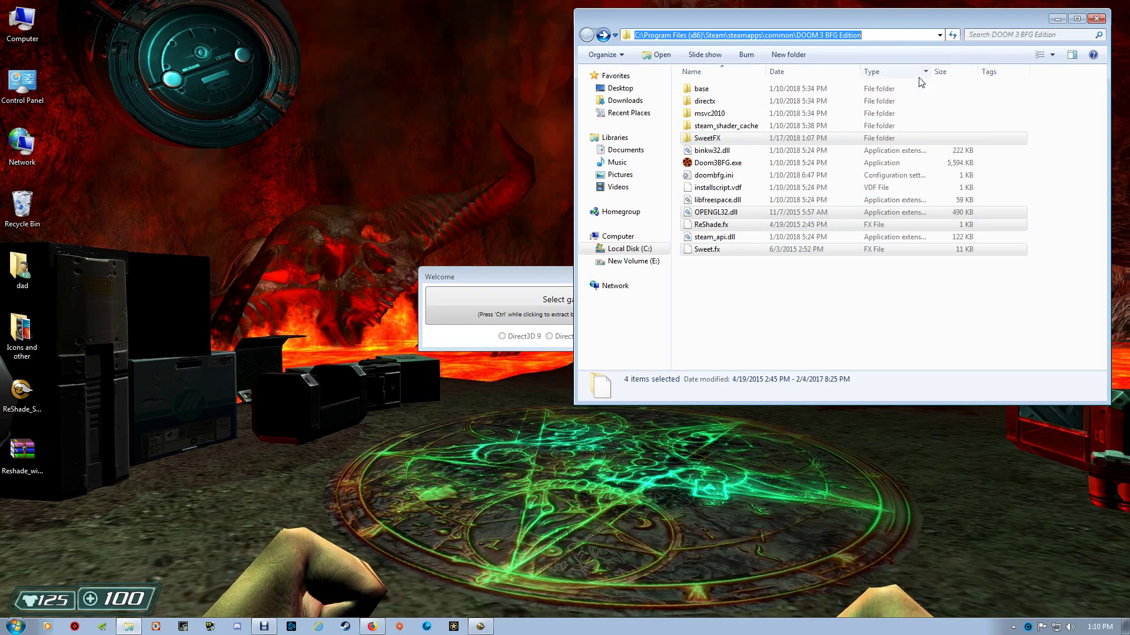
In the installer's Select game dialog, paste that path and choose Doom3BFG.exe.
click(496, 277)
click(572, 305)
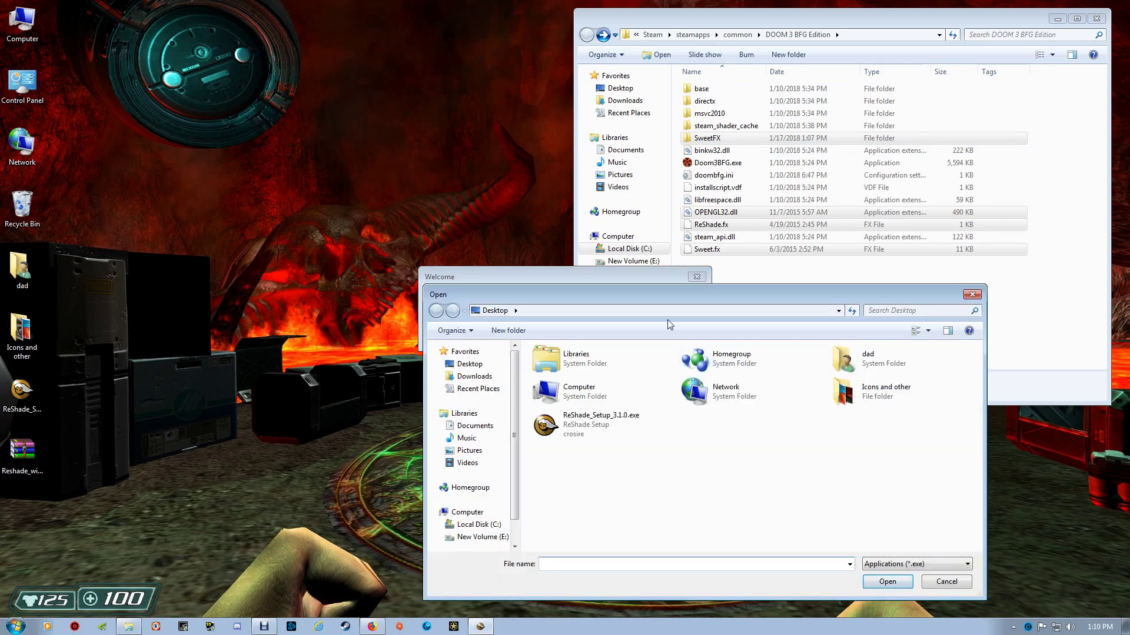
click(657, 311)
right_click(656, 311)
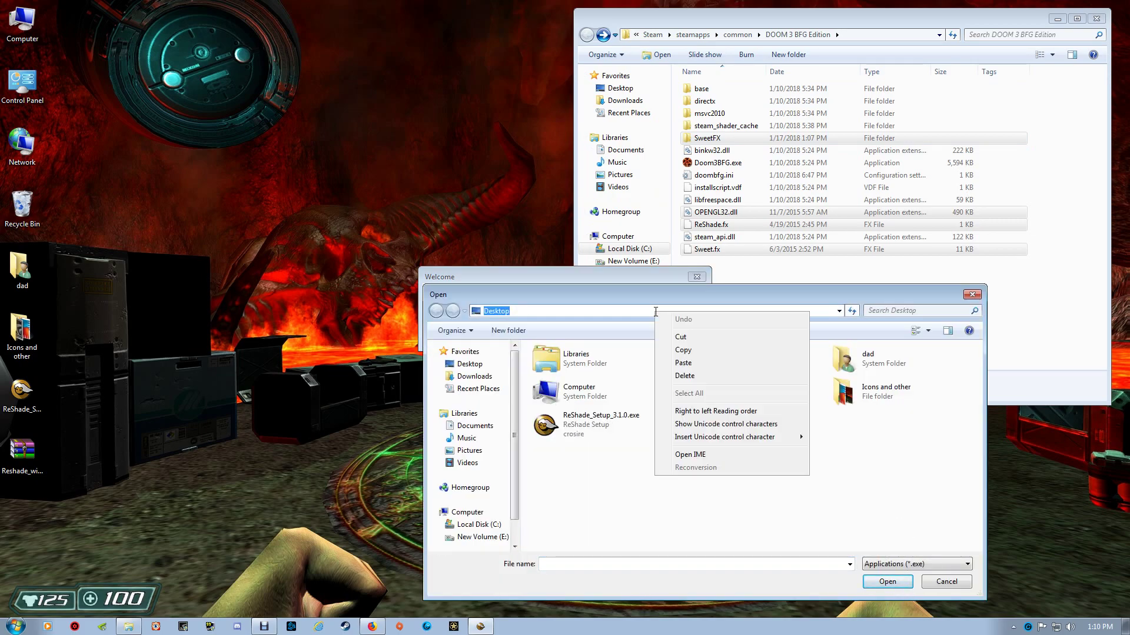
click(682, 363)
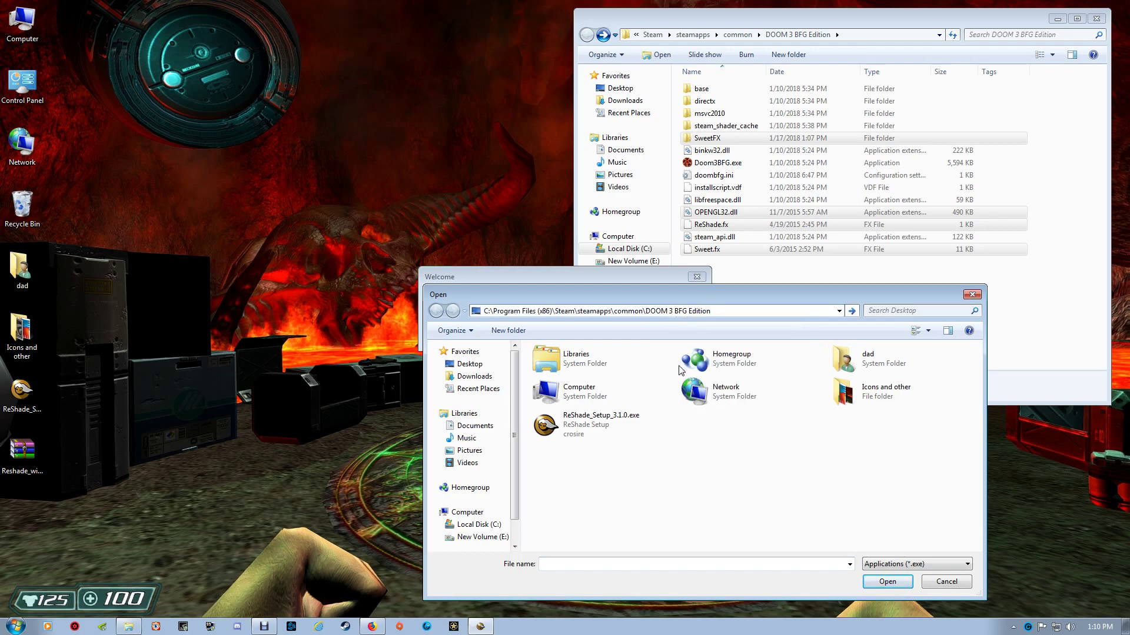
key(Return)
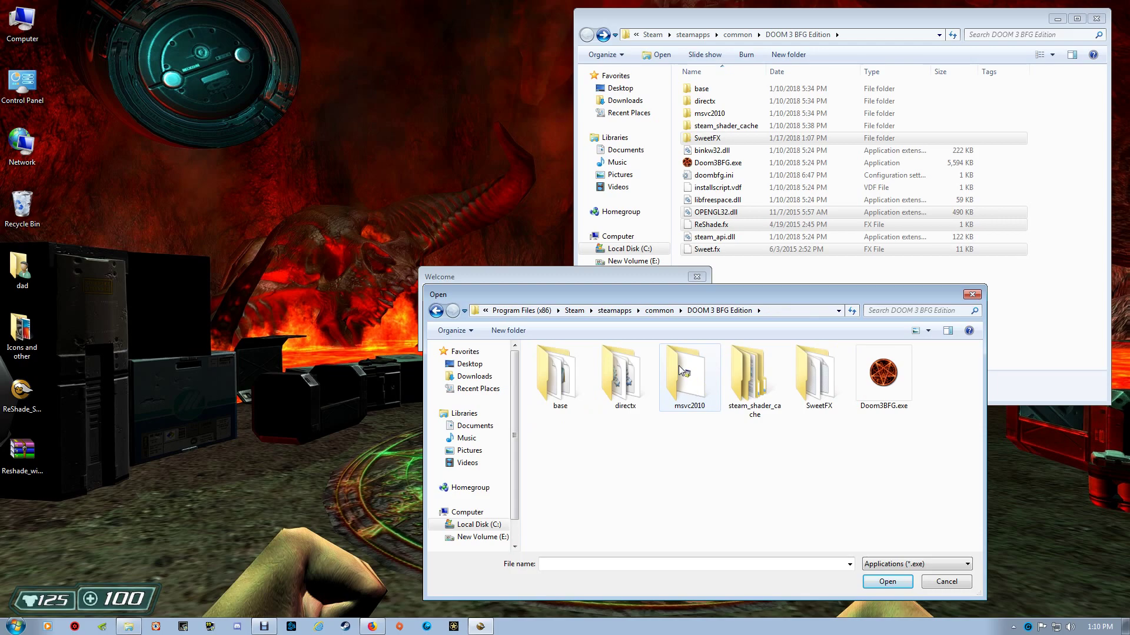
double_click(898, 371)
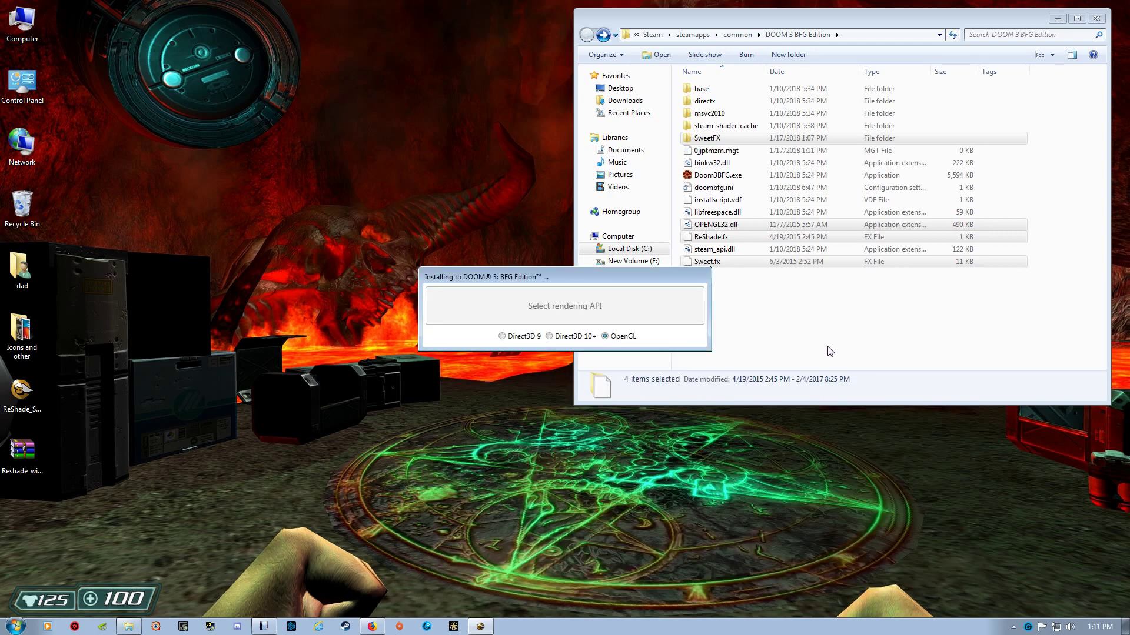
Pick OpenGL, confirm overwriting the existing install, and decline downloading the standard effects.
click(619, 339)
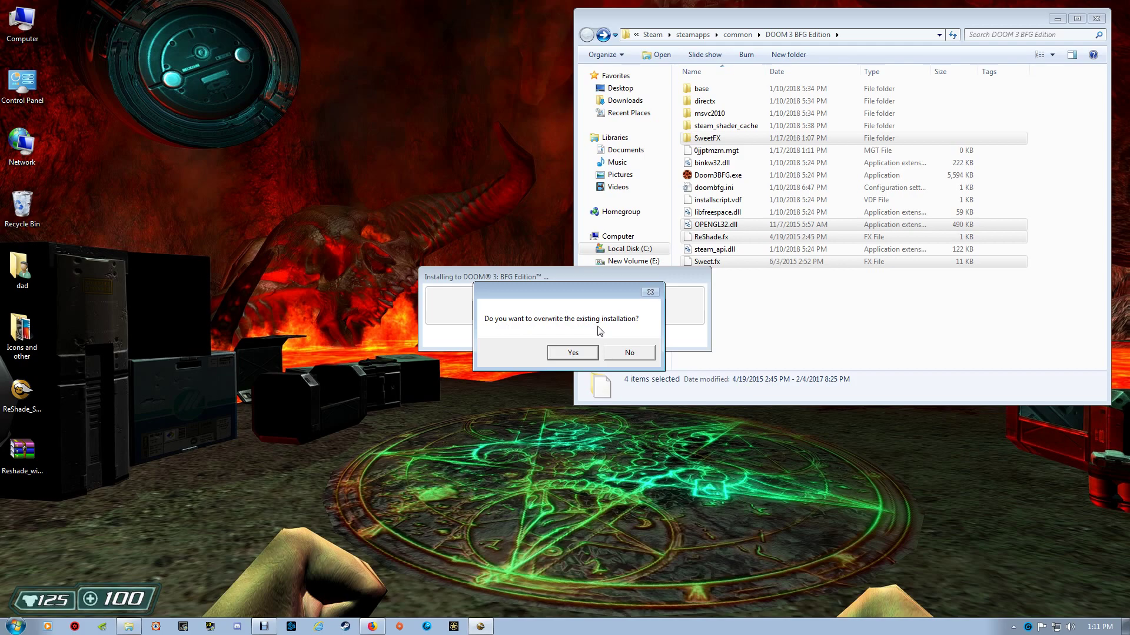
click(573, 353)
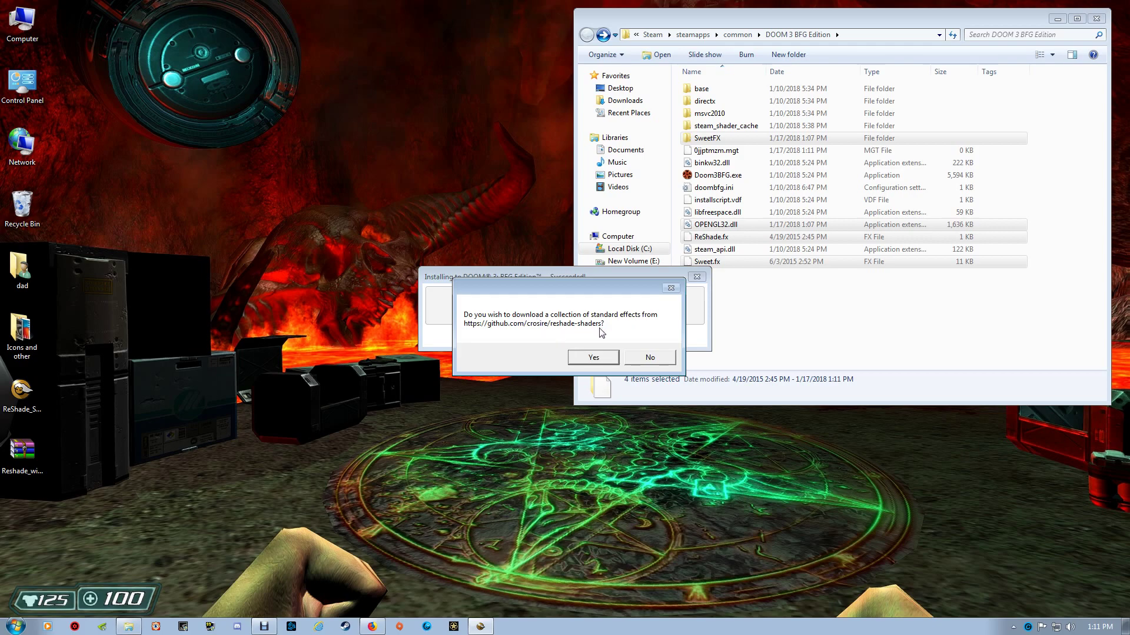
click(642, 359)
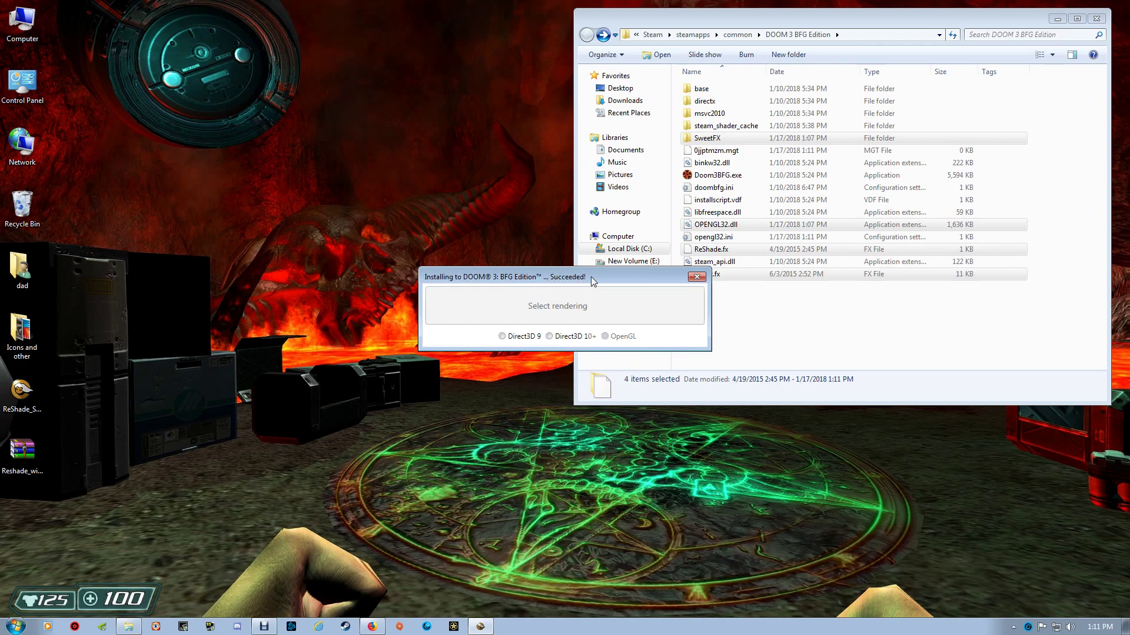
Close the finished ReShade installer, refresh the desktop, and inspect the SweetFX folder before returning.
click(697, 277)
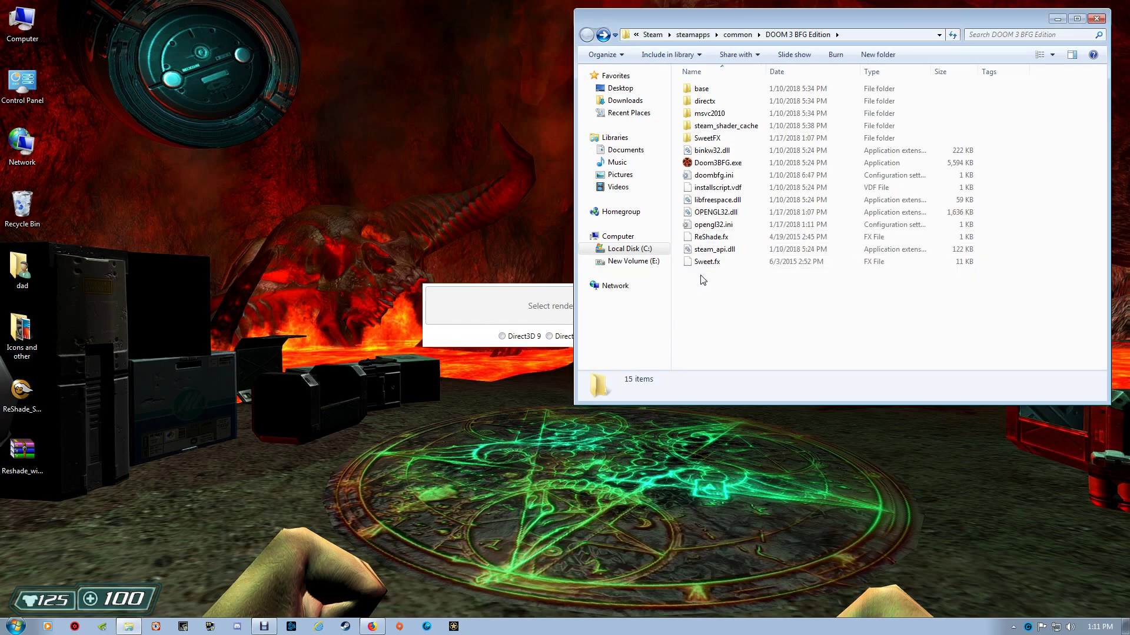
right_click(484, 170)
click(507, 198)
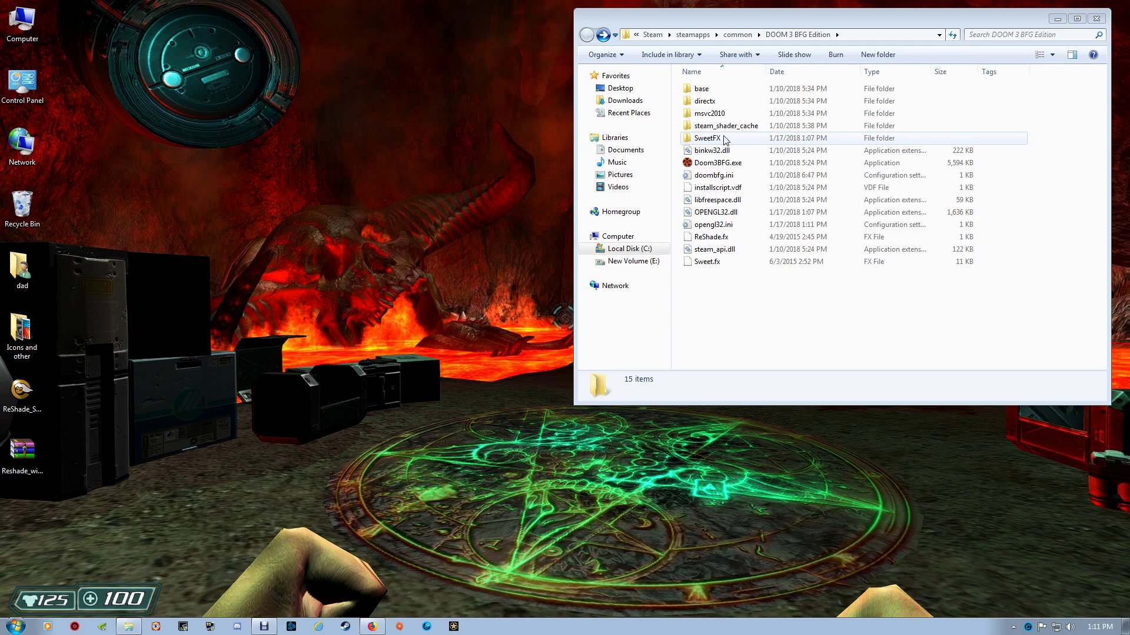
double_click(725, 140)
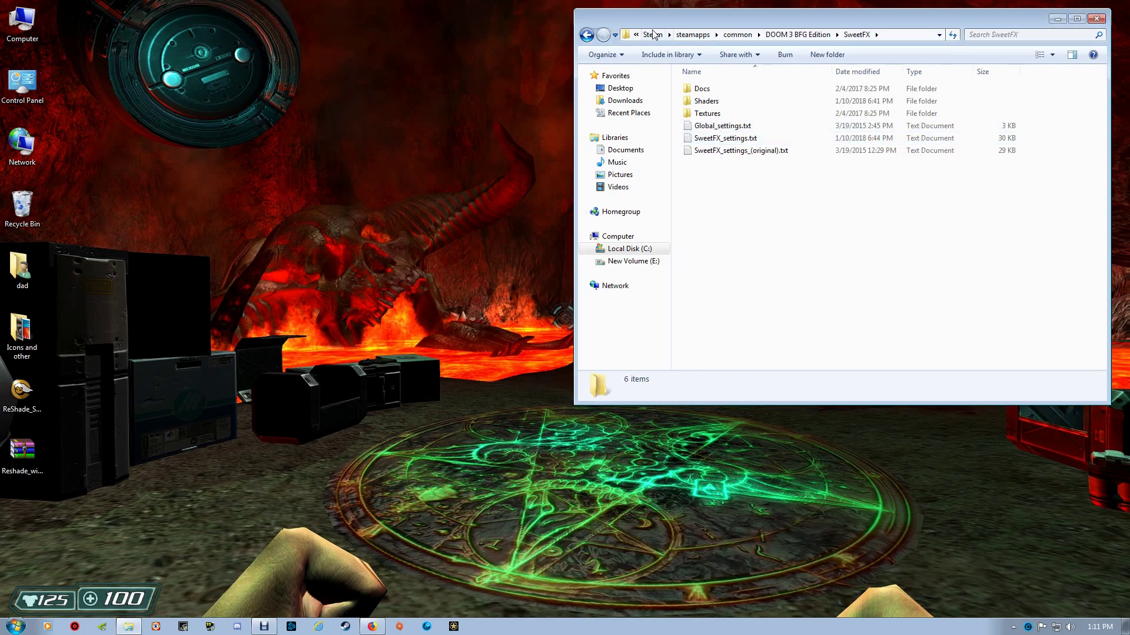
click(587, 36)
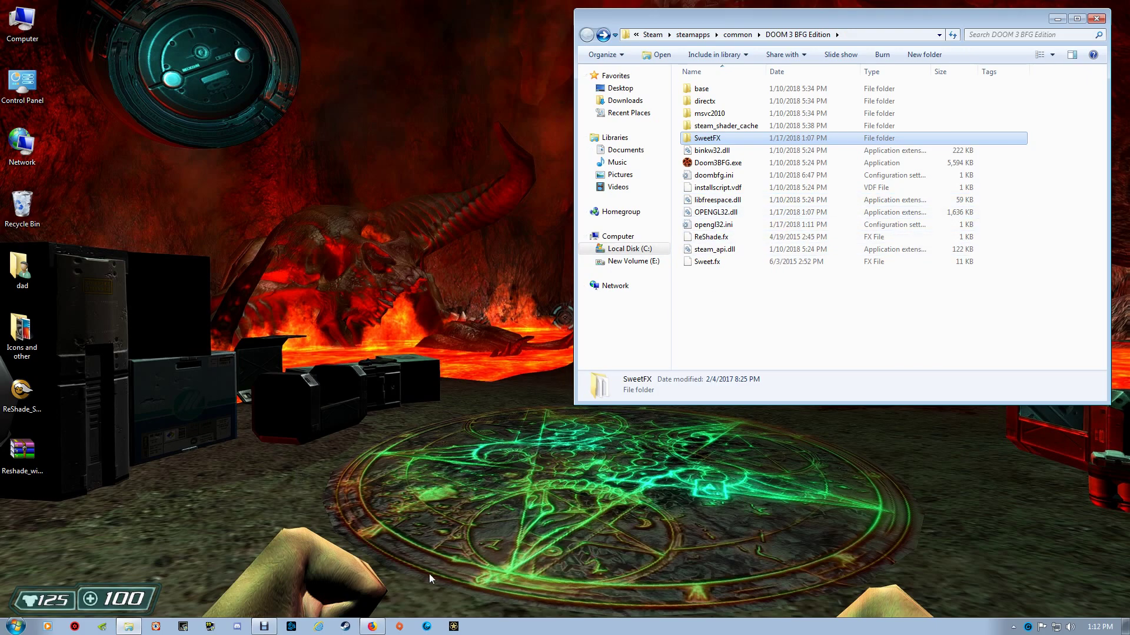
Read the ReShade update steps on the ModDB addon page in Firefox, then minimize Firefox.
click(372, 627)
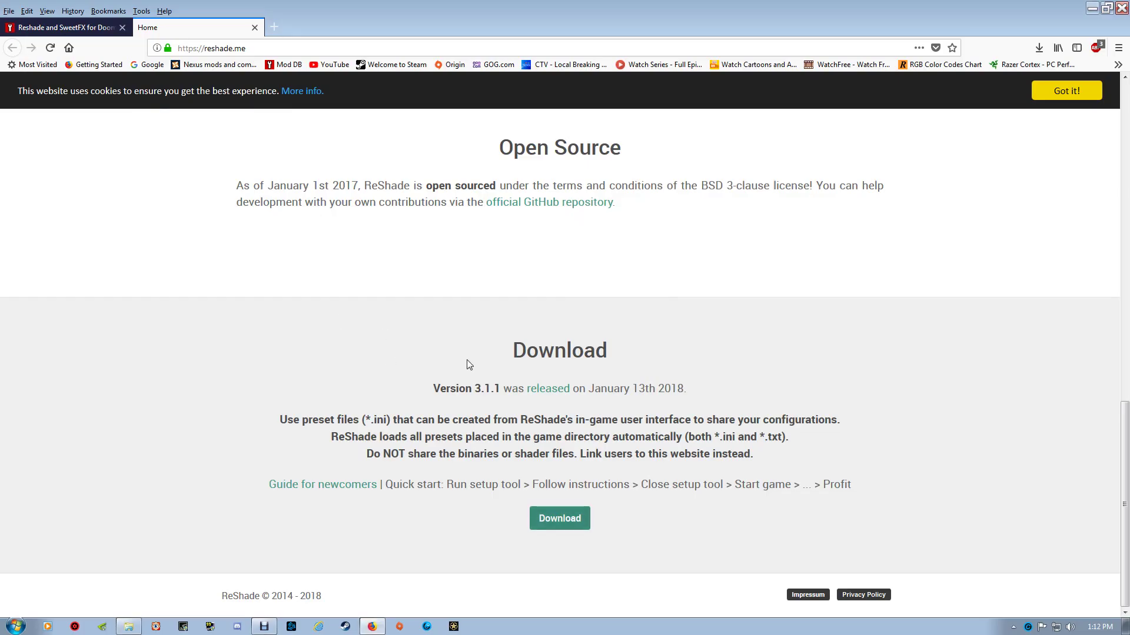
click(107, 30)
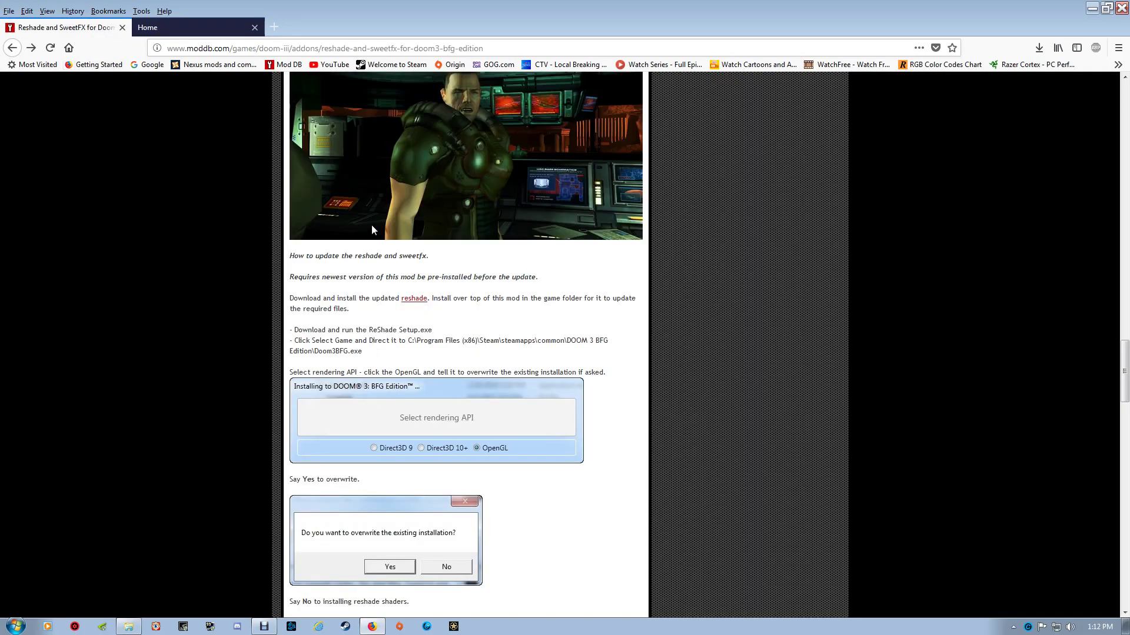
scroll(383, 247, down, 10)
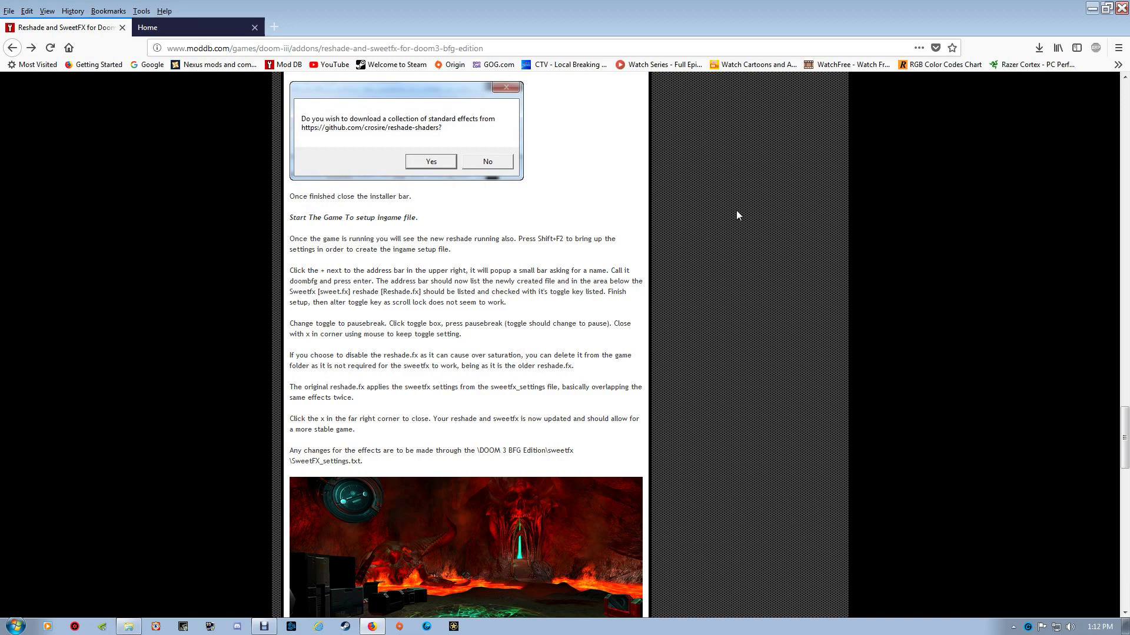
click(1091, 10)
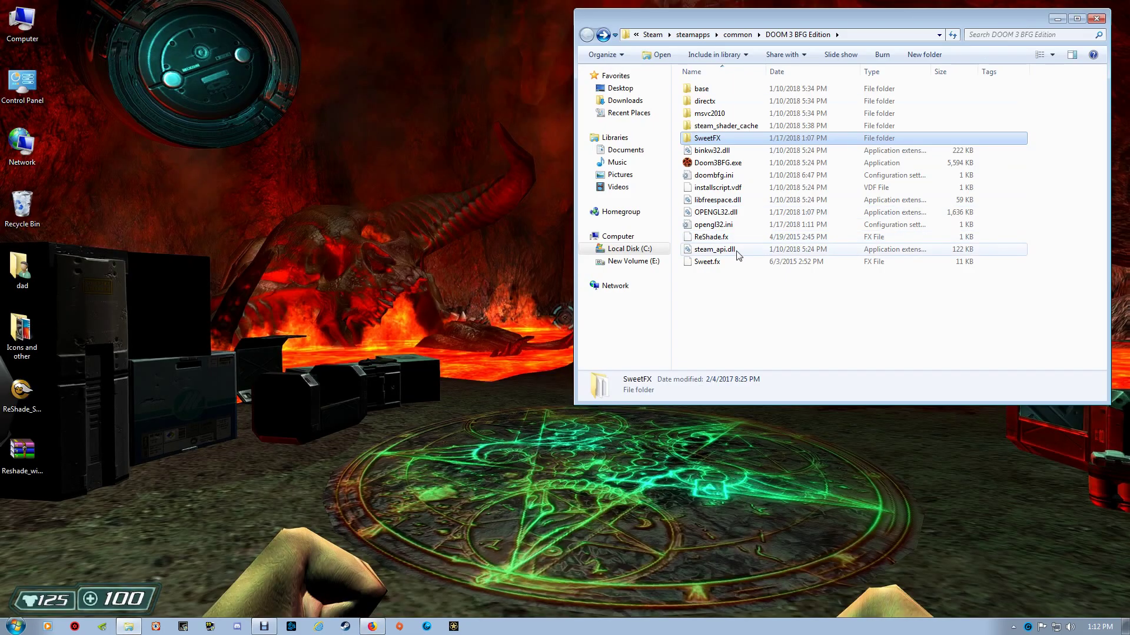
click(1057, 18)
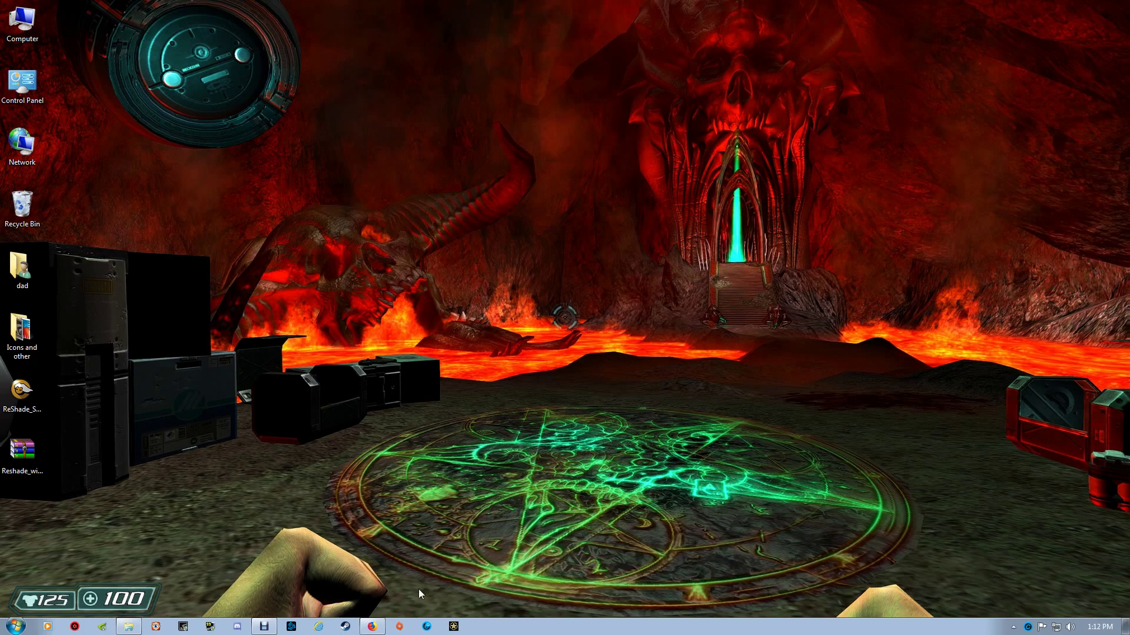
click(129, 627)
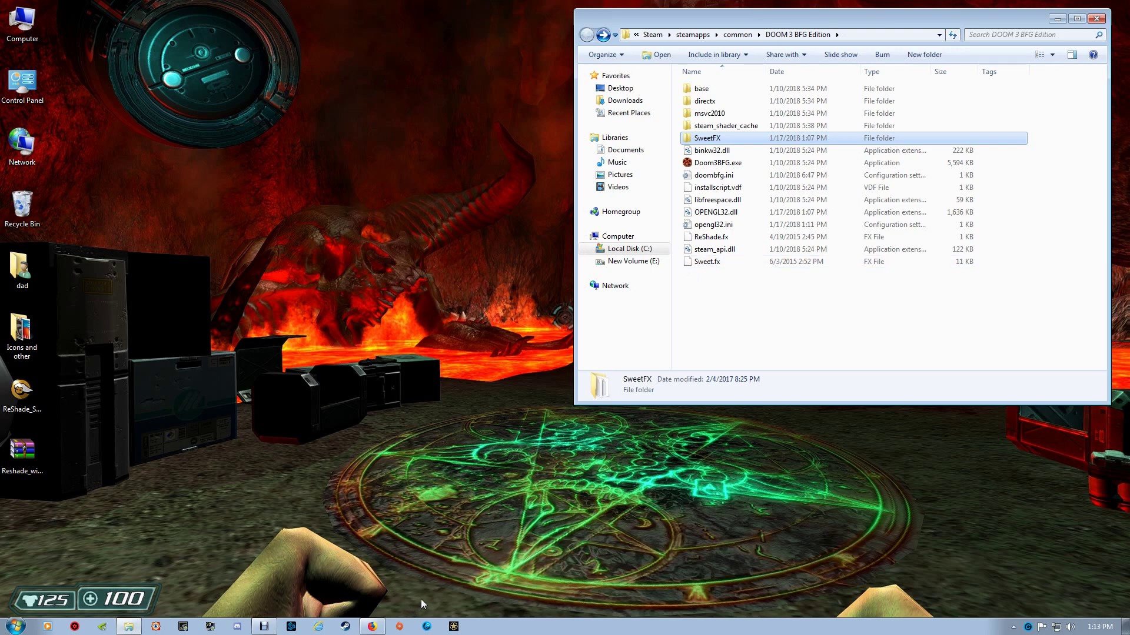
View the Doomreshade.jpg screenshot as a full image, zooming to actual size and back to fit.
click(372, 626)
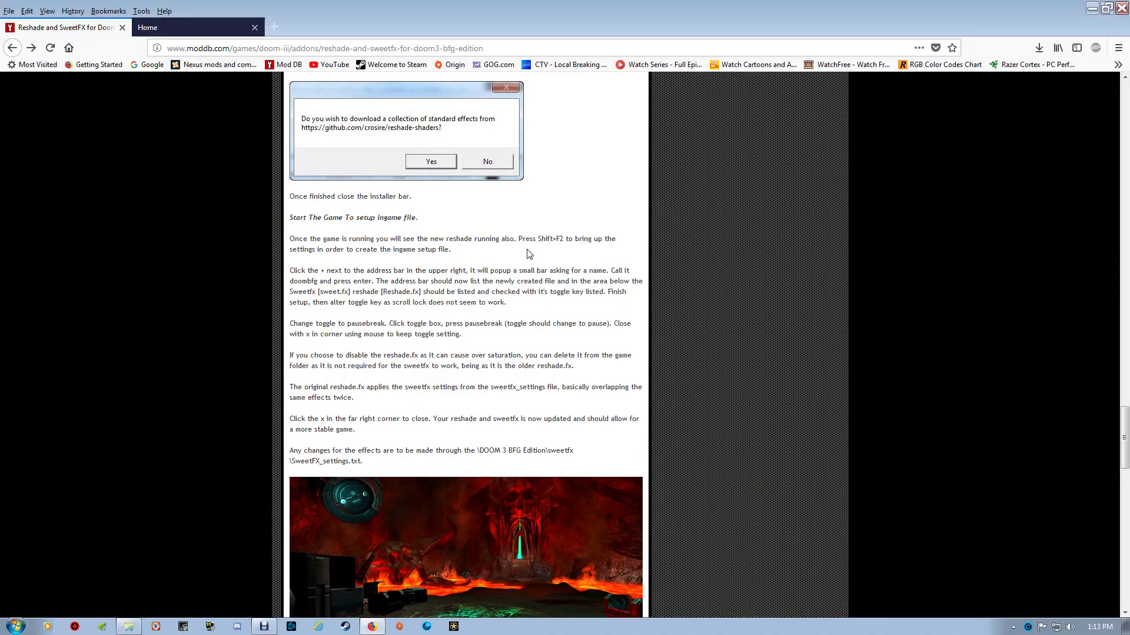
scroll(529, 255, up, 20)
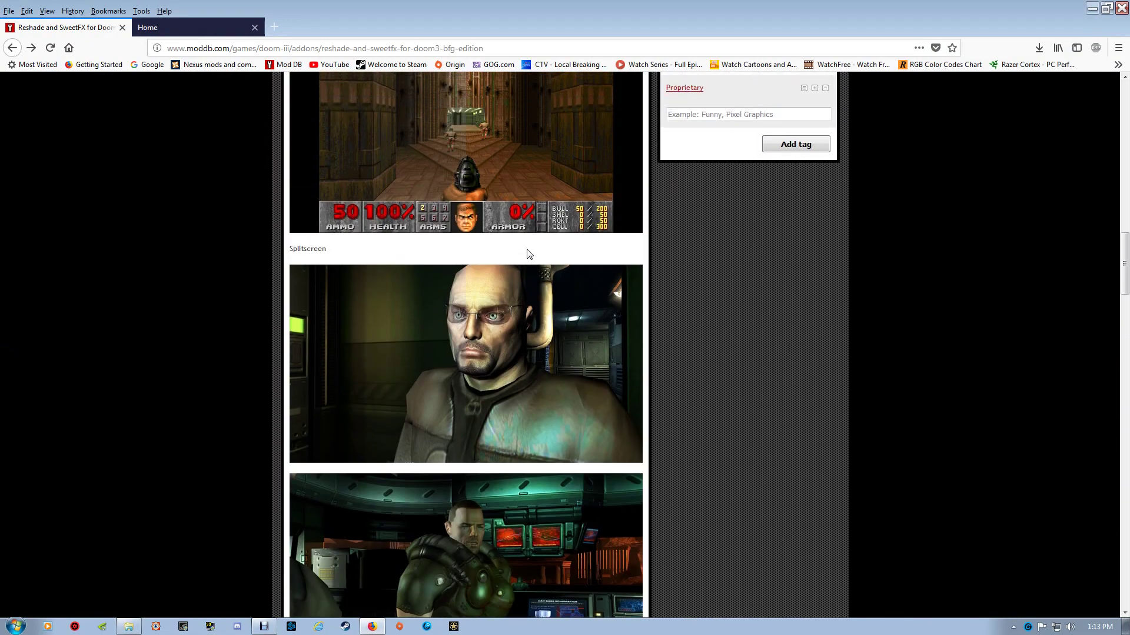
scroll(527, 254, up, 7)
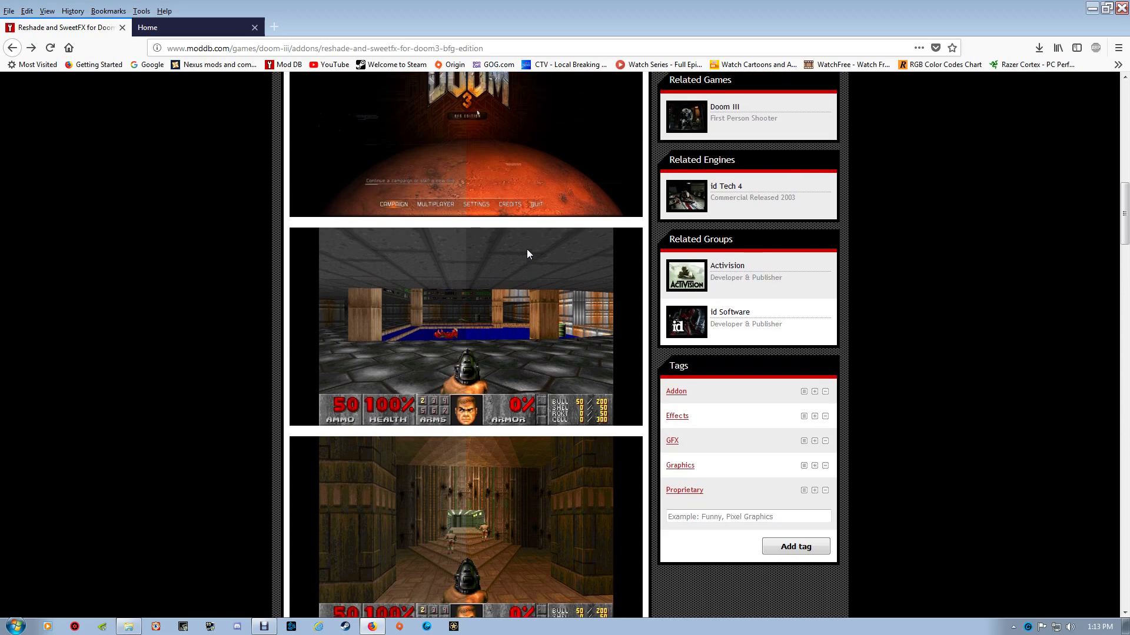
right_click(493, 322)
click(520, 327)
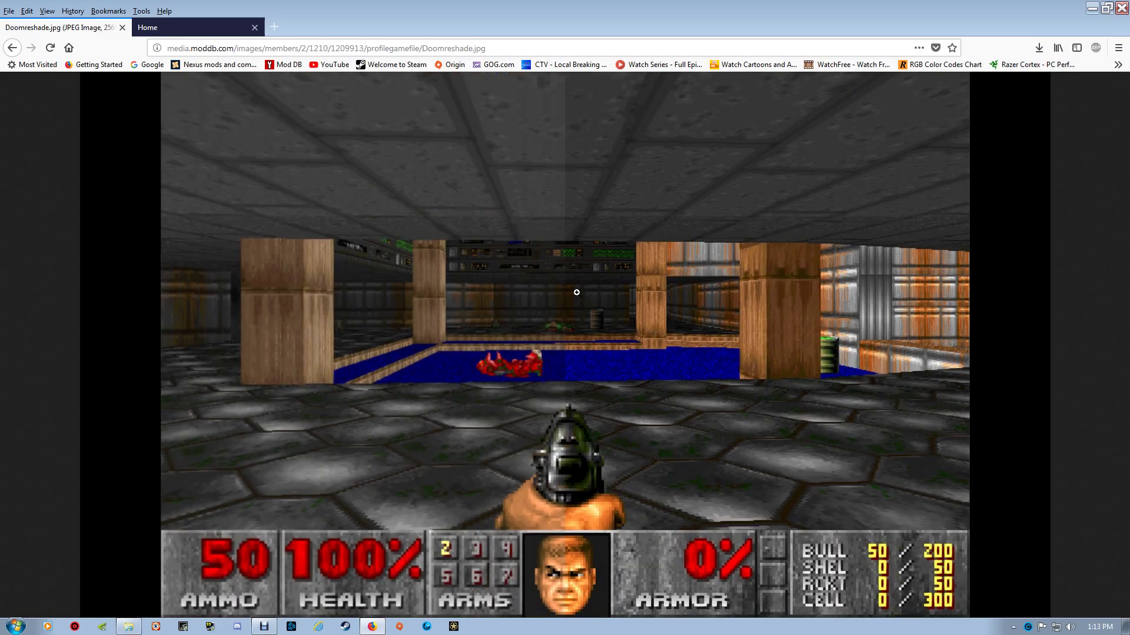
click(636, 266)
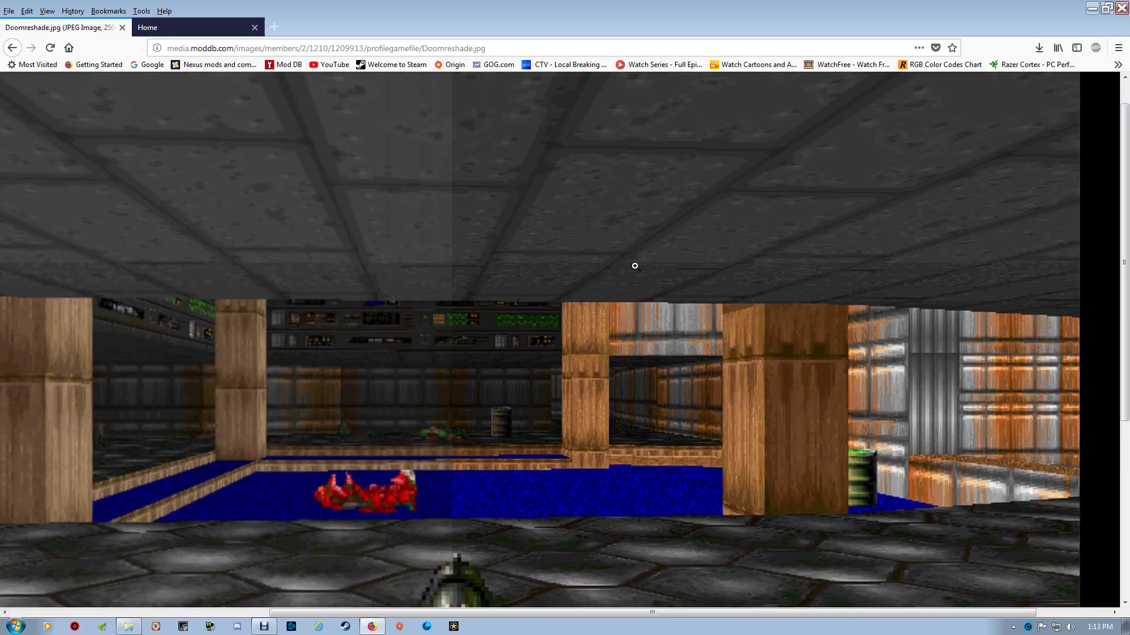
scroll(447, 398, down, 5)
click(446, 401)
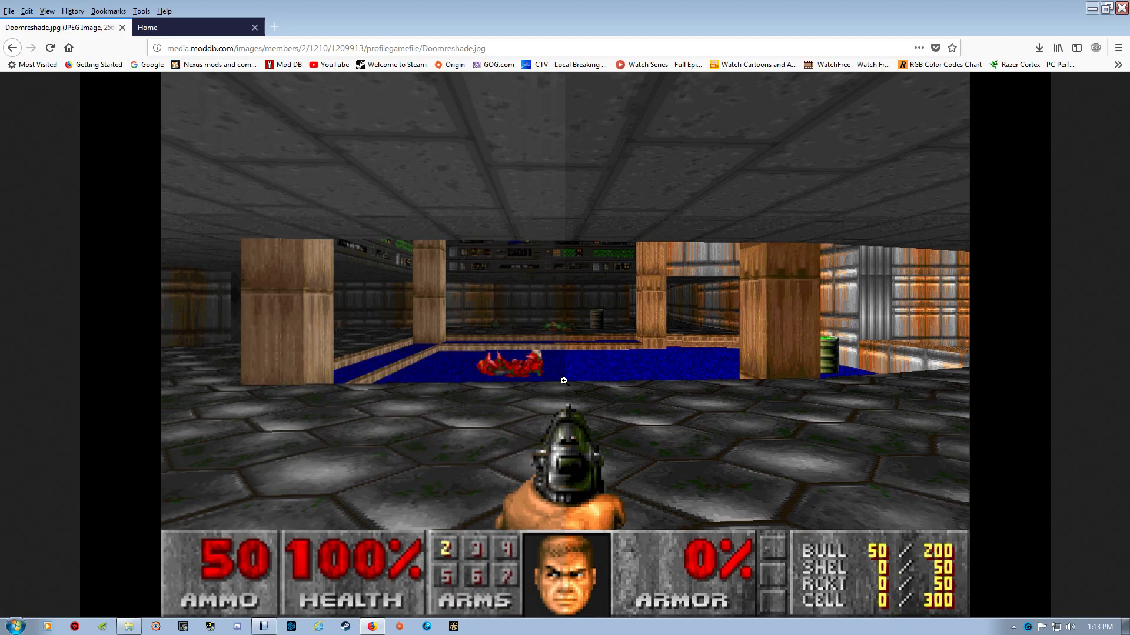
Back on the addon page, expand Read more and view Doom2reshade.jpg as a full image.
click(7, 52)
scroll(461, 138, up, 8)
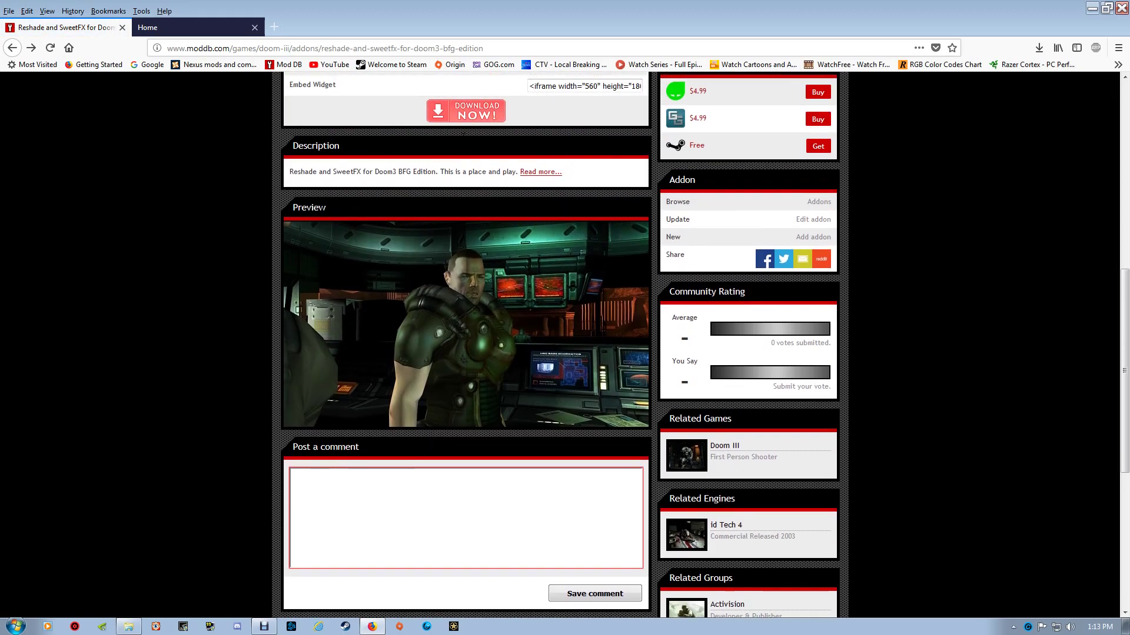
scroll(497, 158, up, 1)
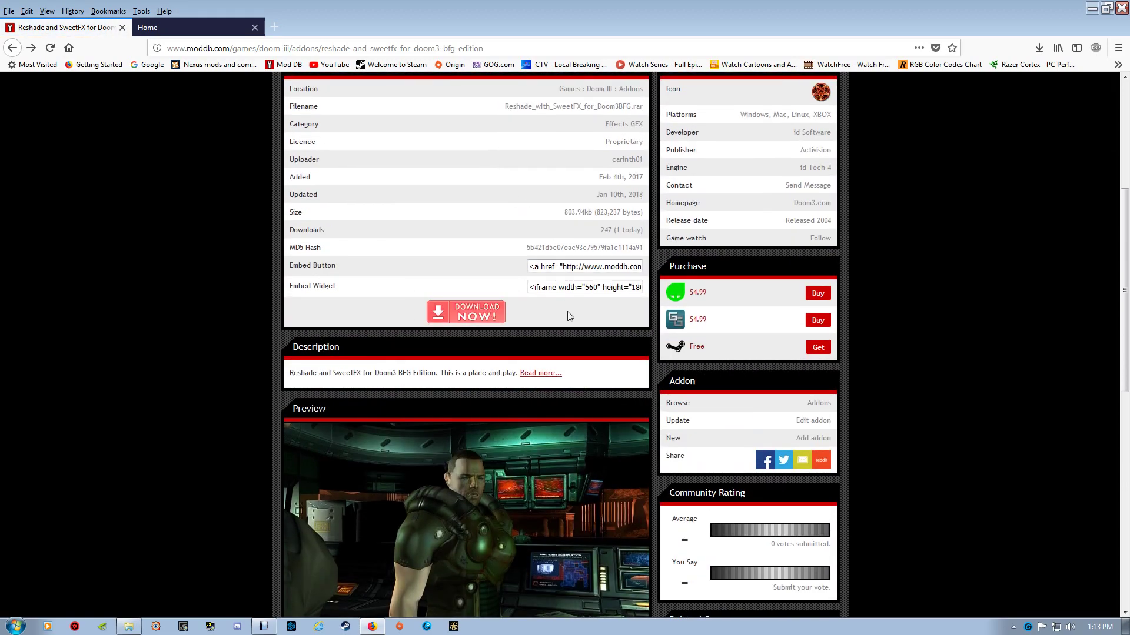
click(540, 374)
scroll(540, 375, down, 15)
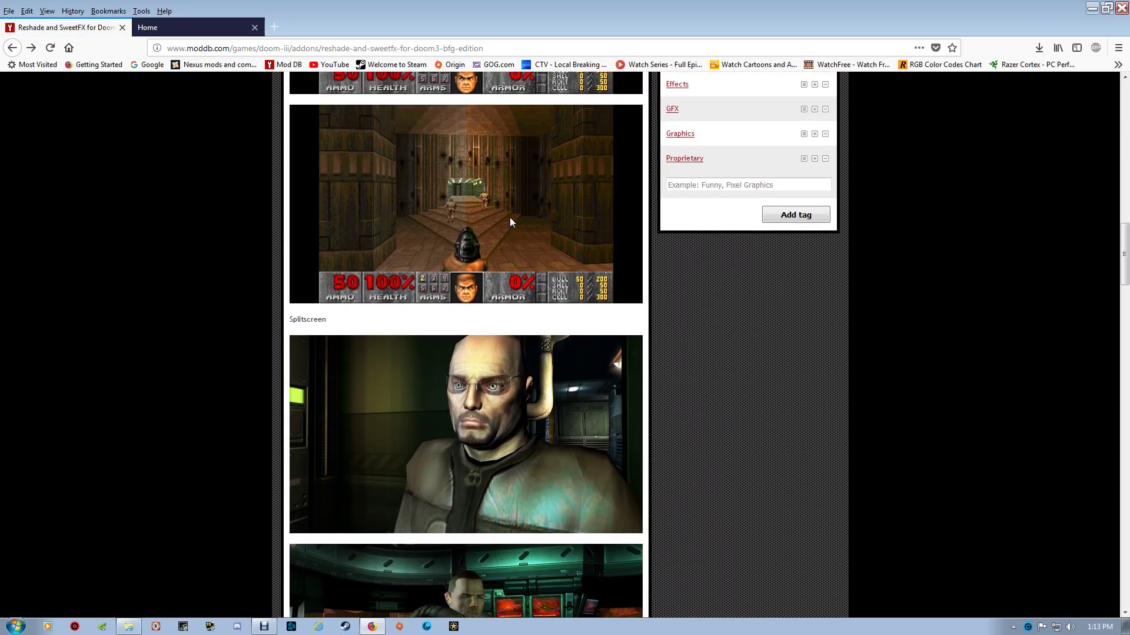
right_click(510, 219)
click(535, 224)
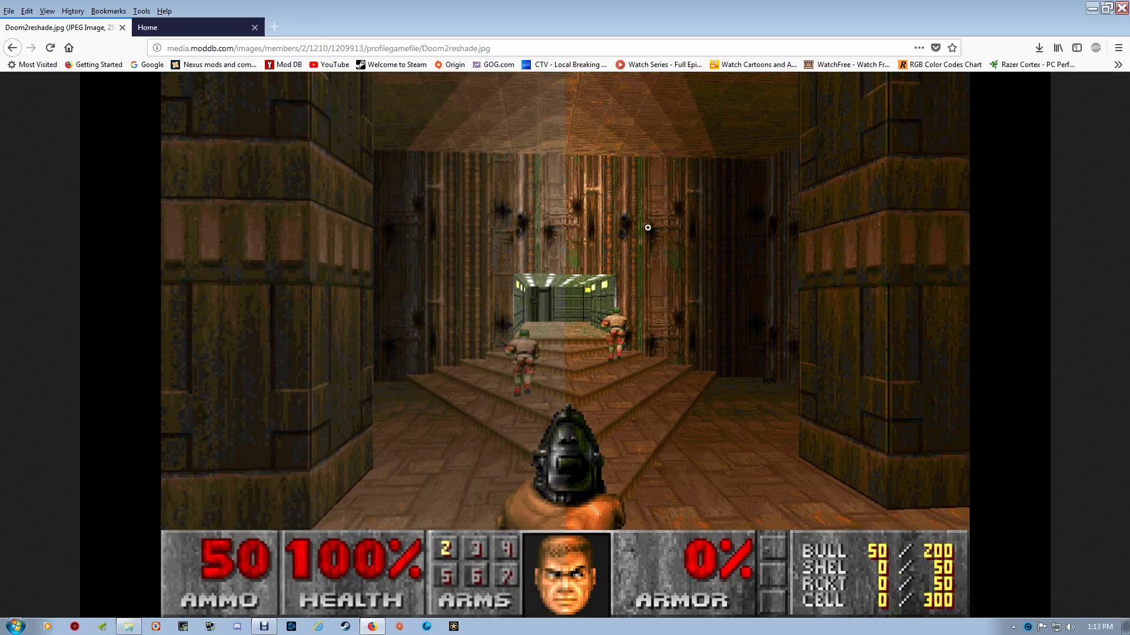
Go back to the ModDB addon page and expand the Description with Read more.
click(9, 55)
scroll(468, 259, up, 6)
click(544, 240)
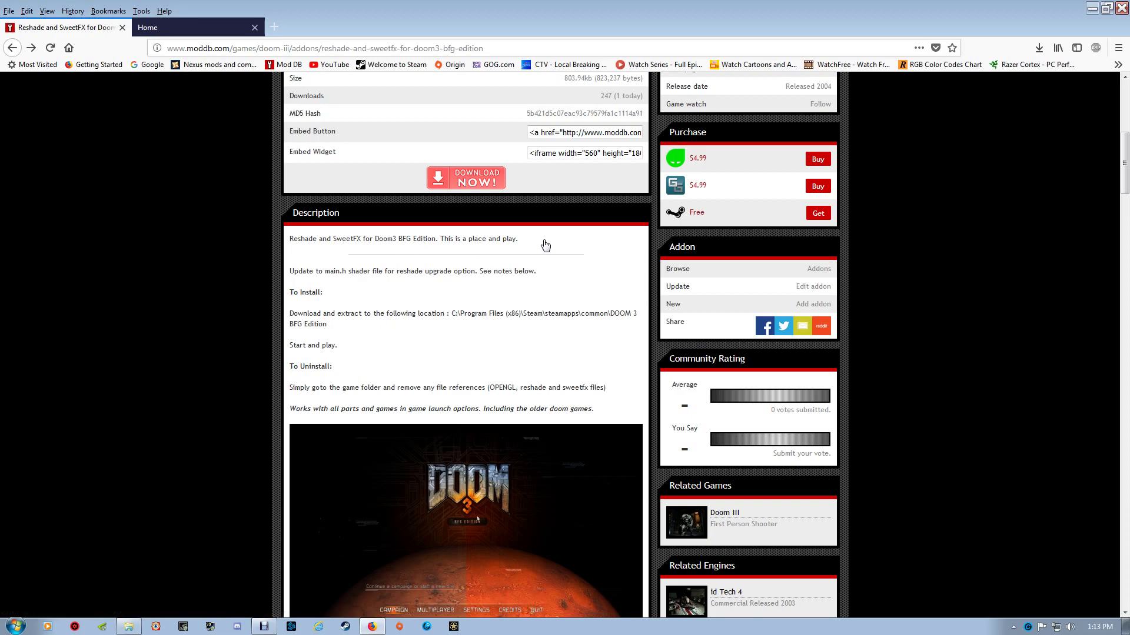